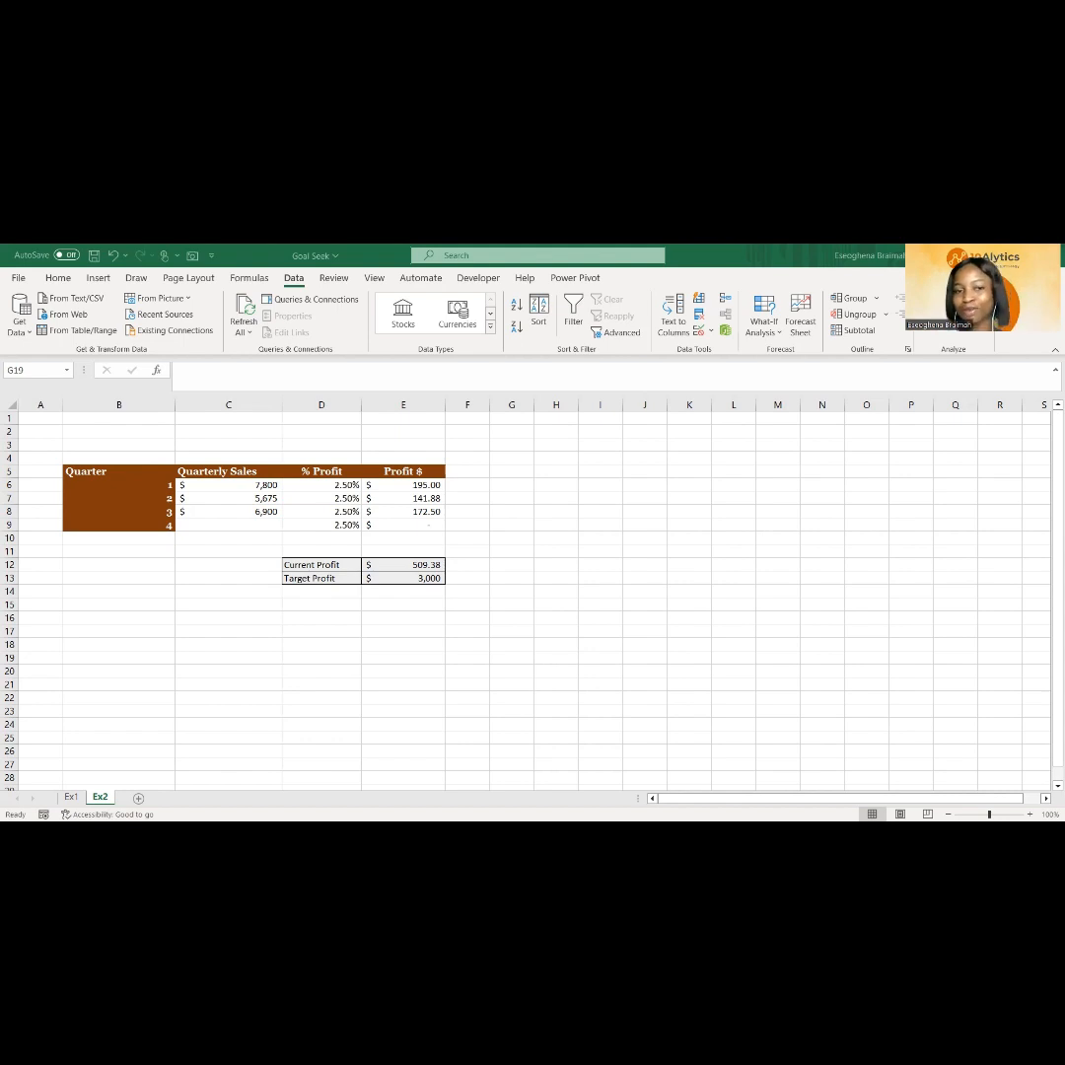
# On the Ex1 sheet, examine the course sections and the formula behind the Average Pass Mark in C11
pyautogui.click(72, 803)
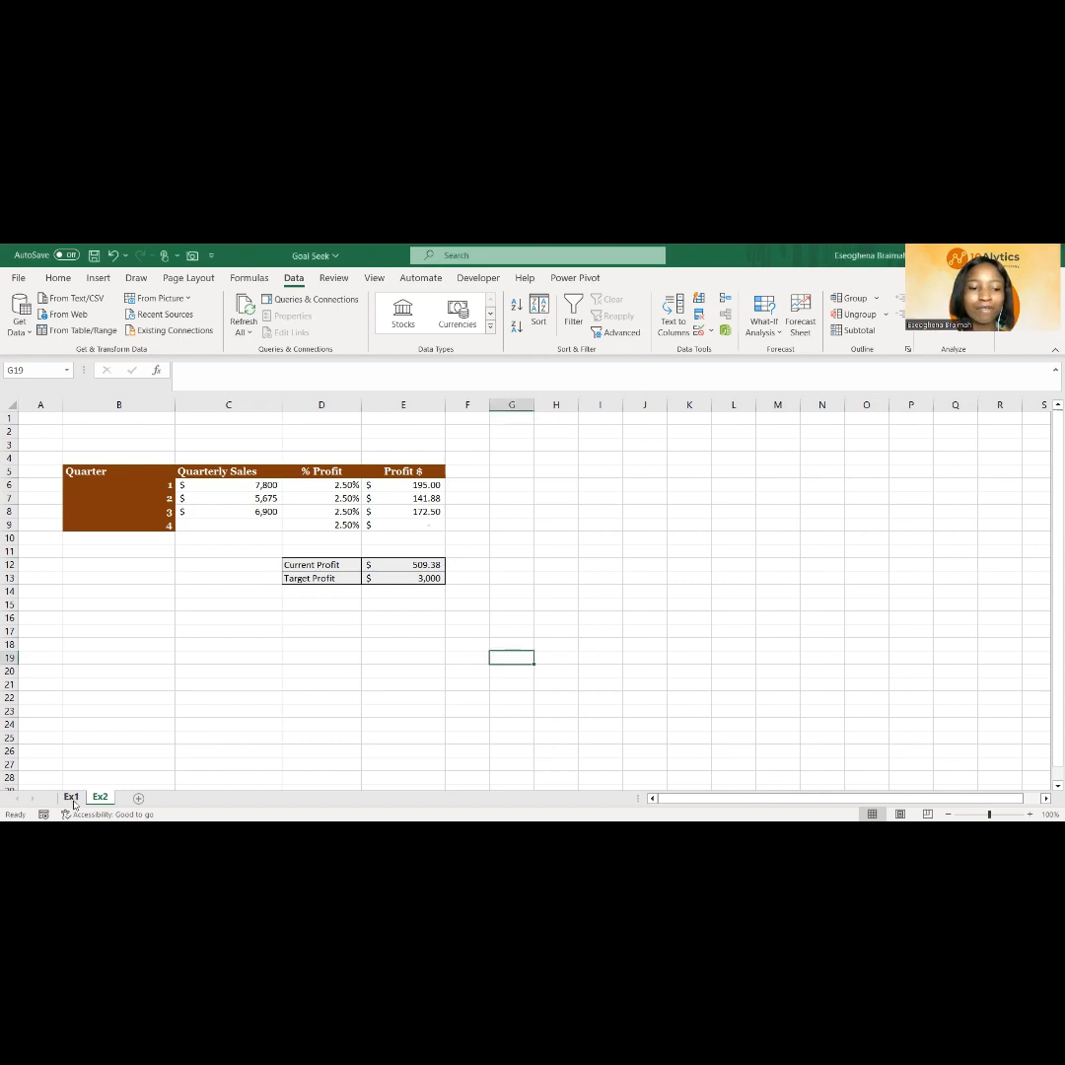
pyautogui.click(72, 804)
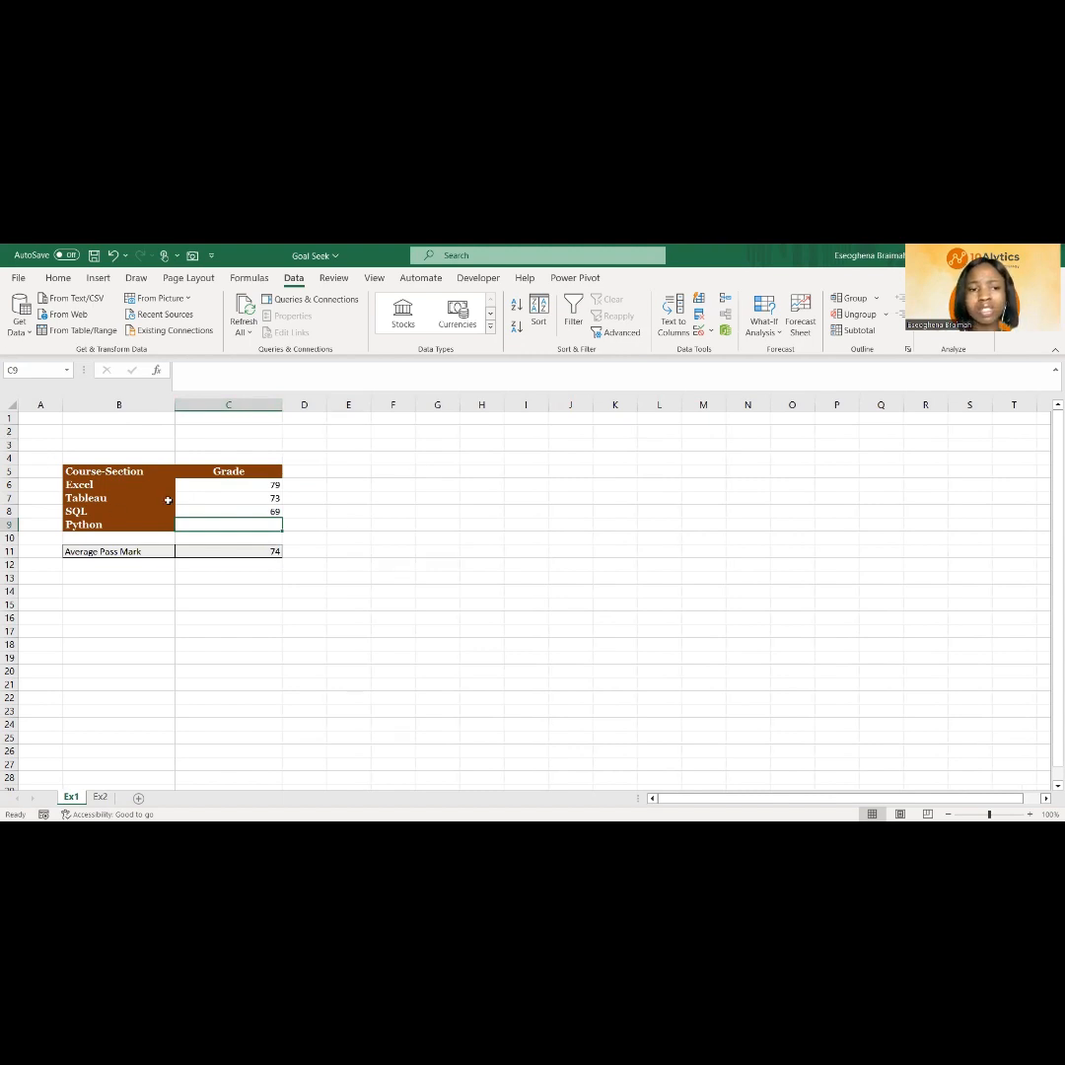
pyautogui.click(127, 499)
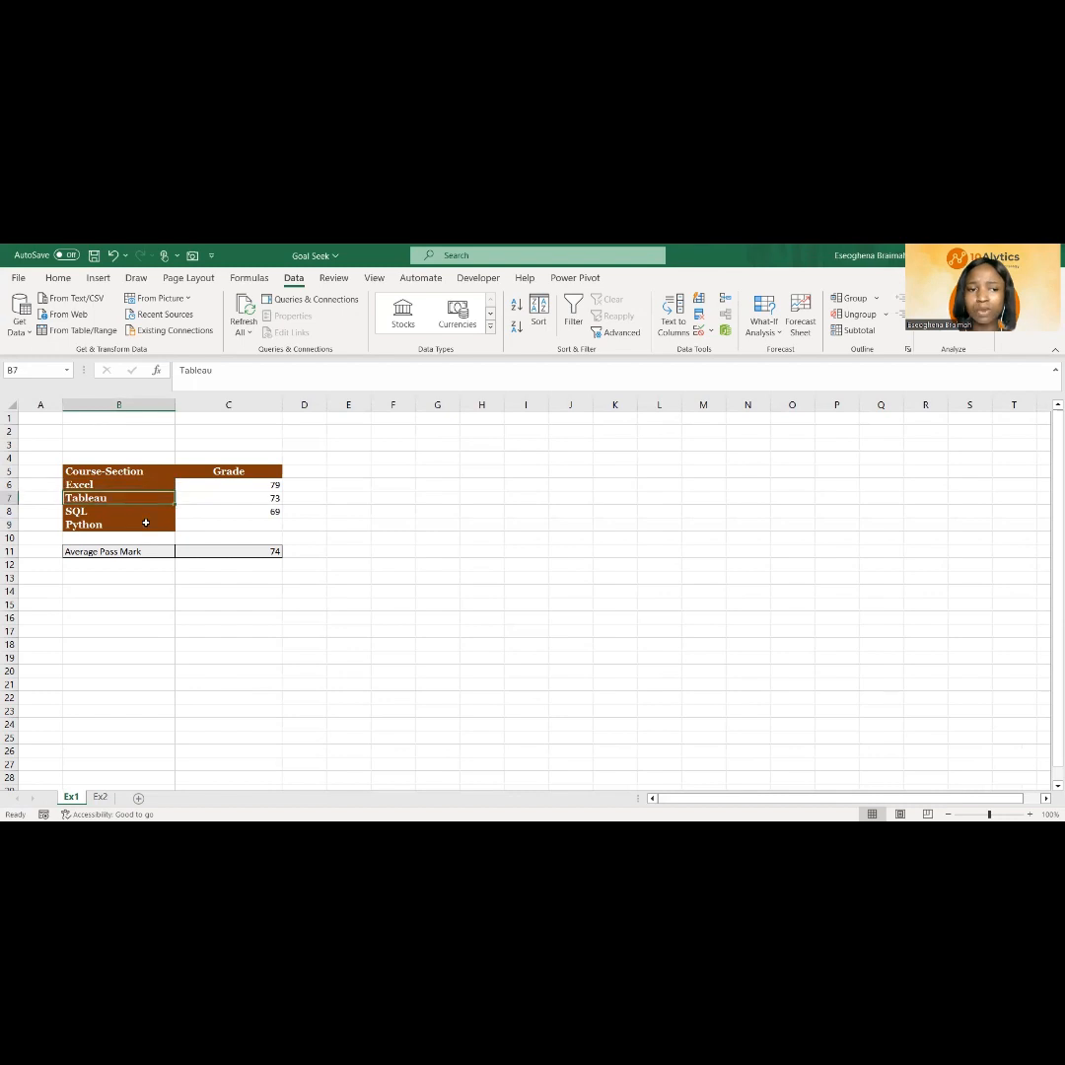
pyautogui.click(142, 514)
pyautogui.click(158, 526)
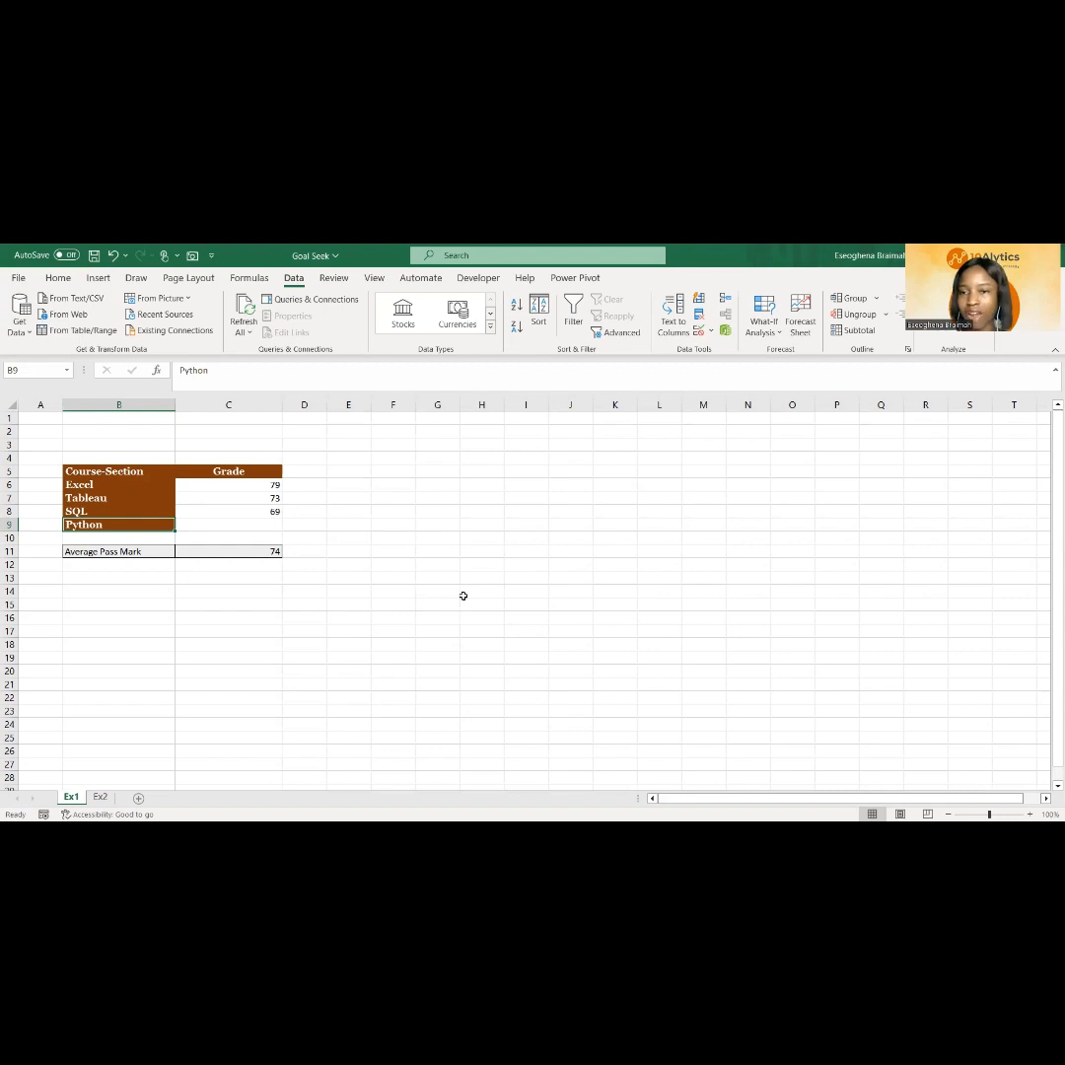
pyautogui.click(263, 551)
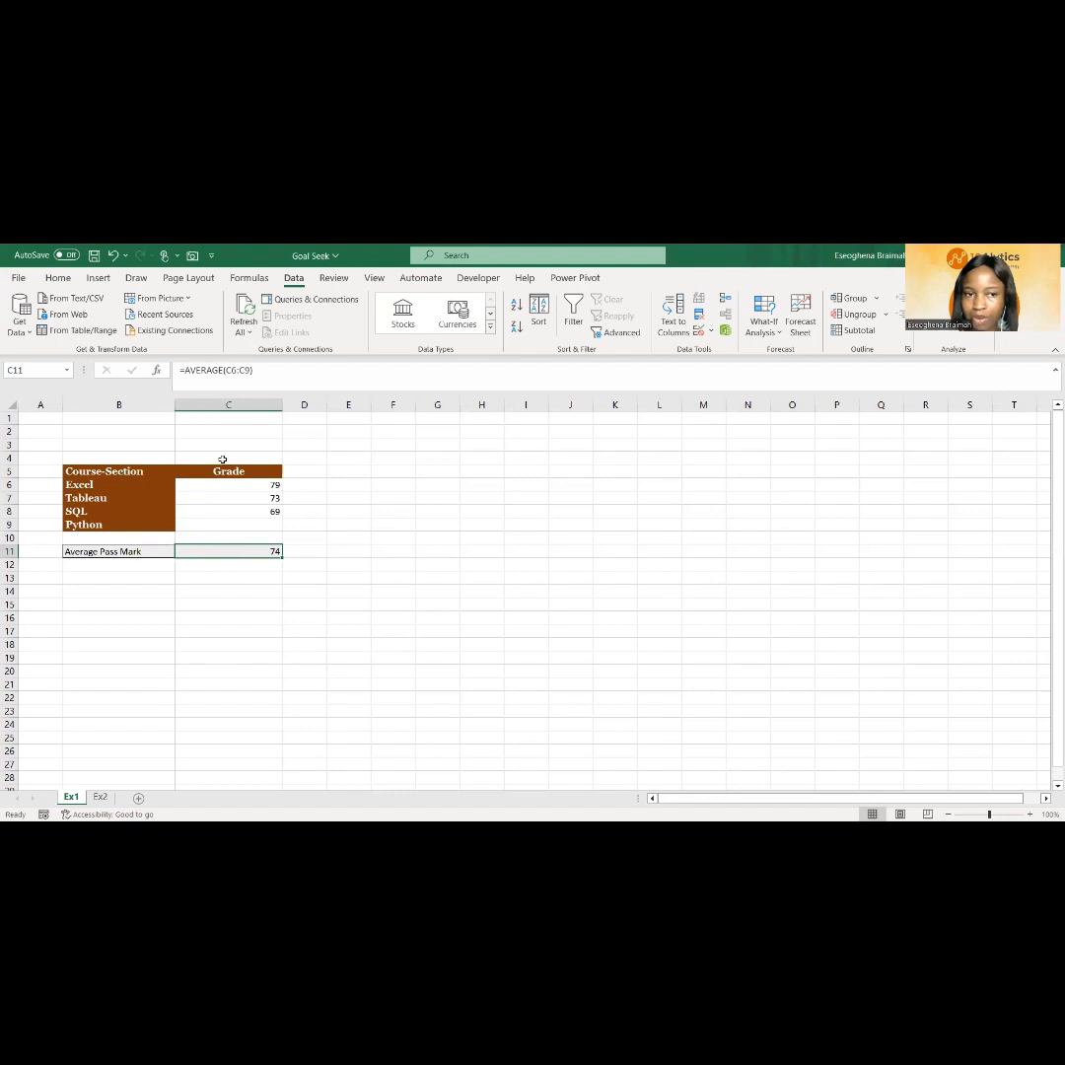
pyautogui.doubleClick(253, 553)
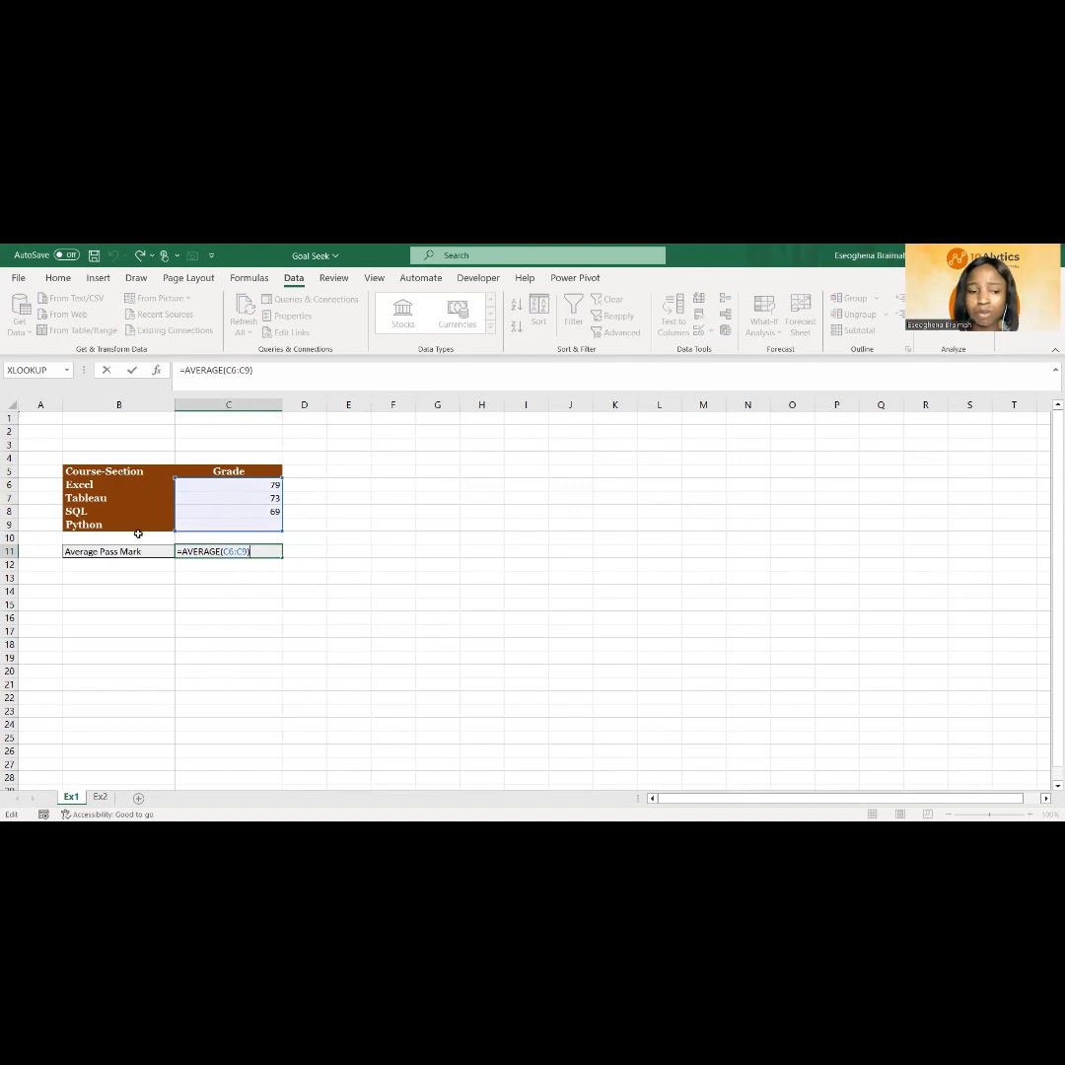
pyautogui.press('Escape')
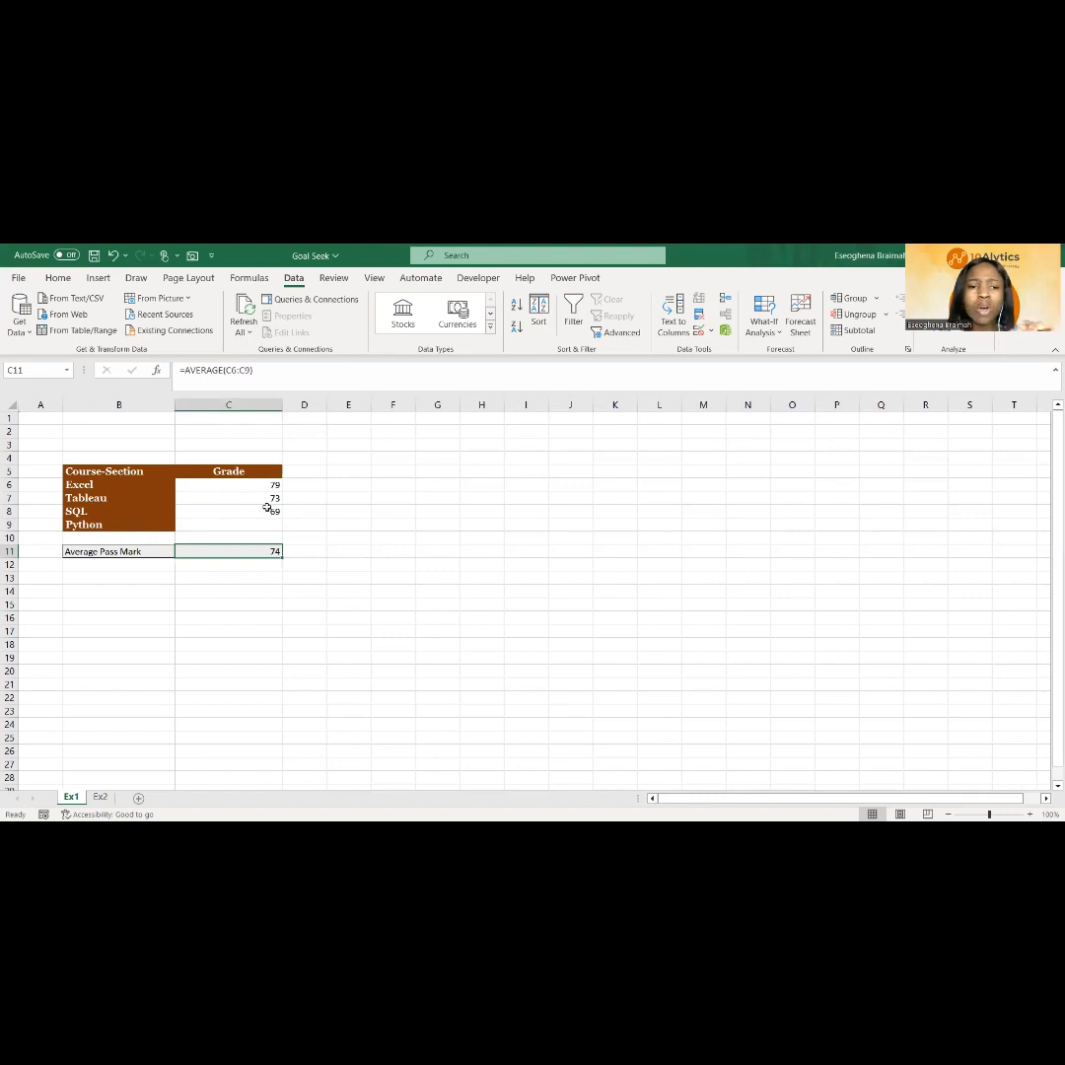
# Use Goal Seek to bring the Average Pass Mark in C11 to 75 by changing the Python grade in C9, and keep the solution
pyautogui.click(268, 524)
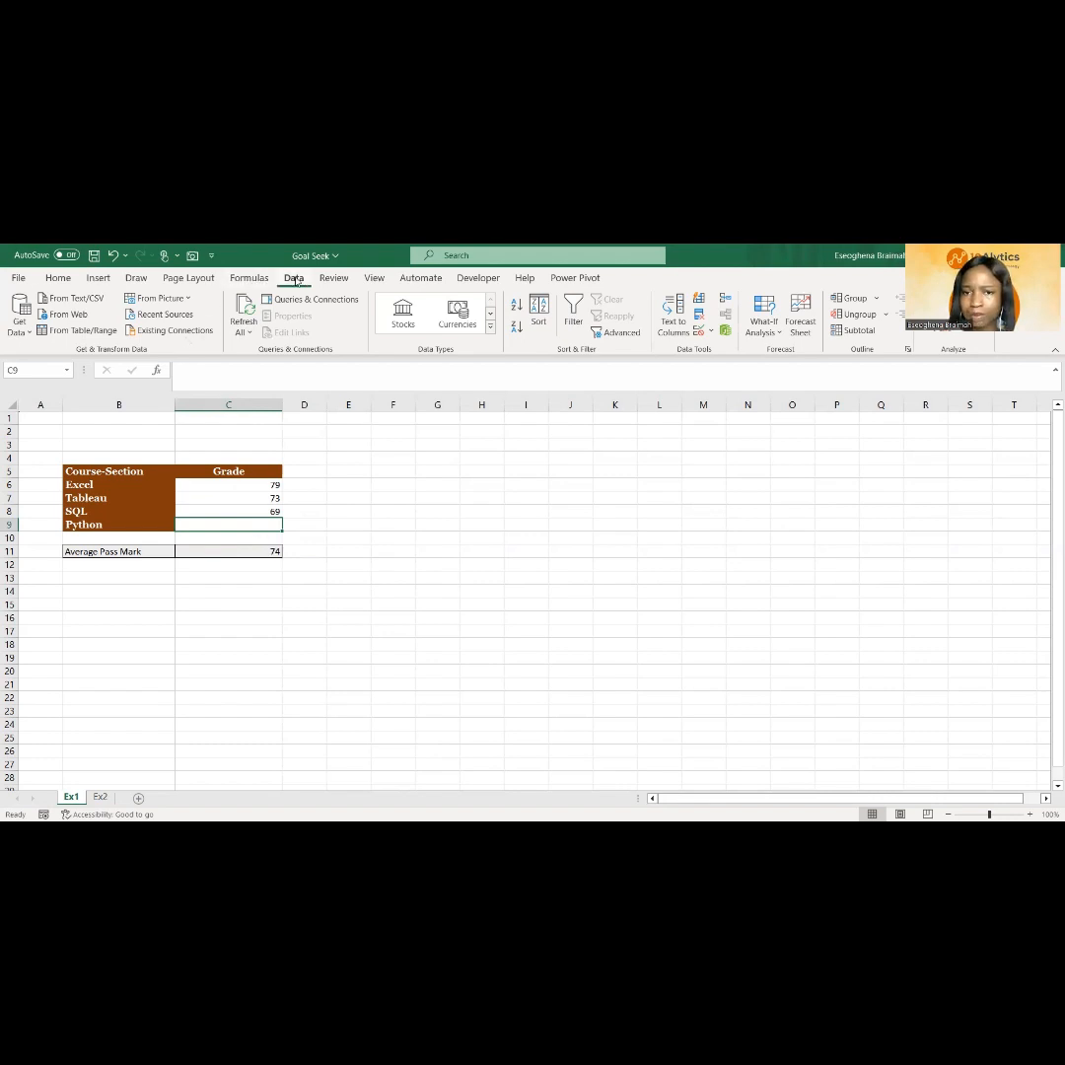
pyautogui.click(767, 325)
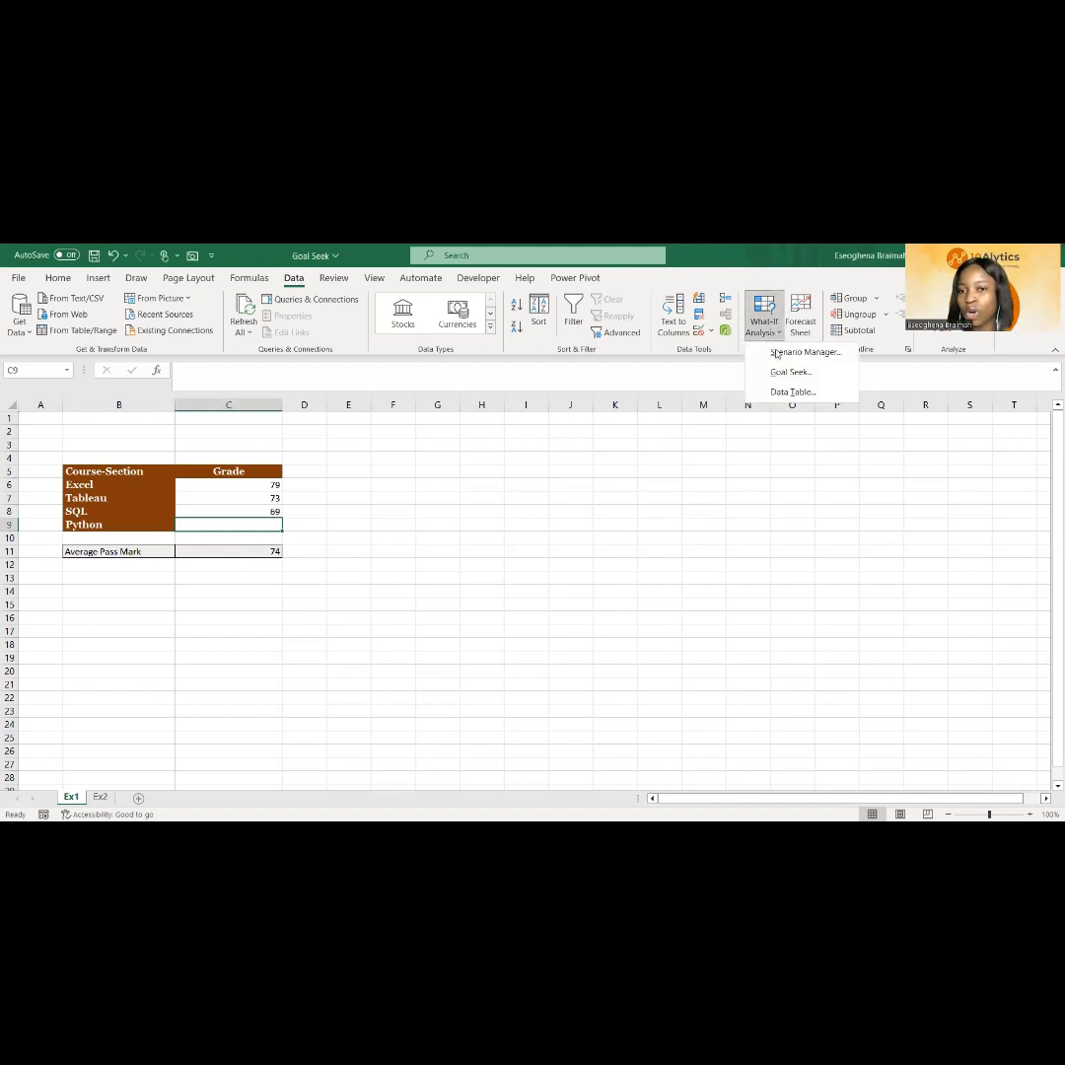
pyautogui.click(791, 372)
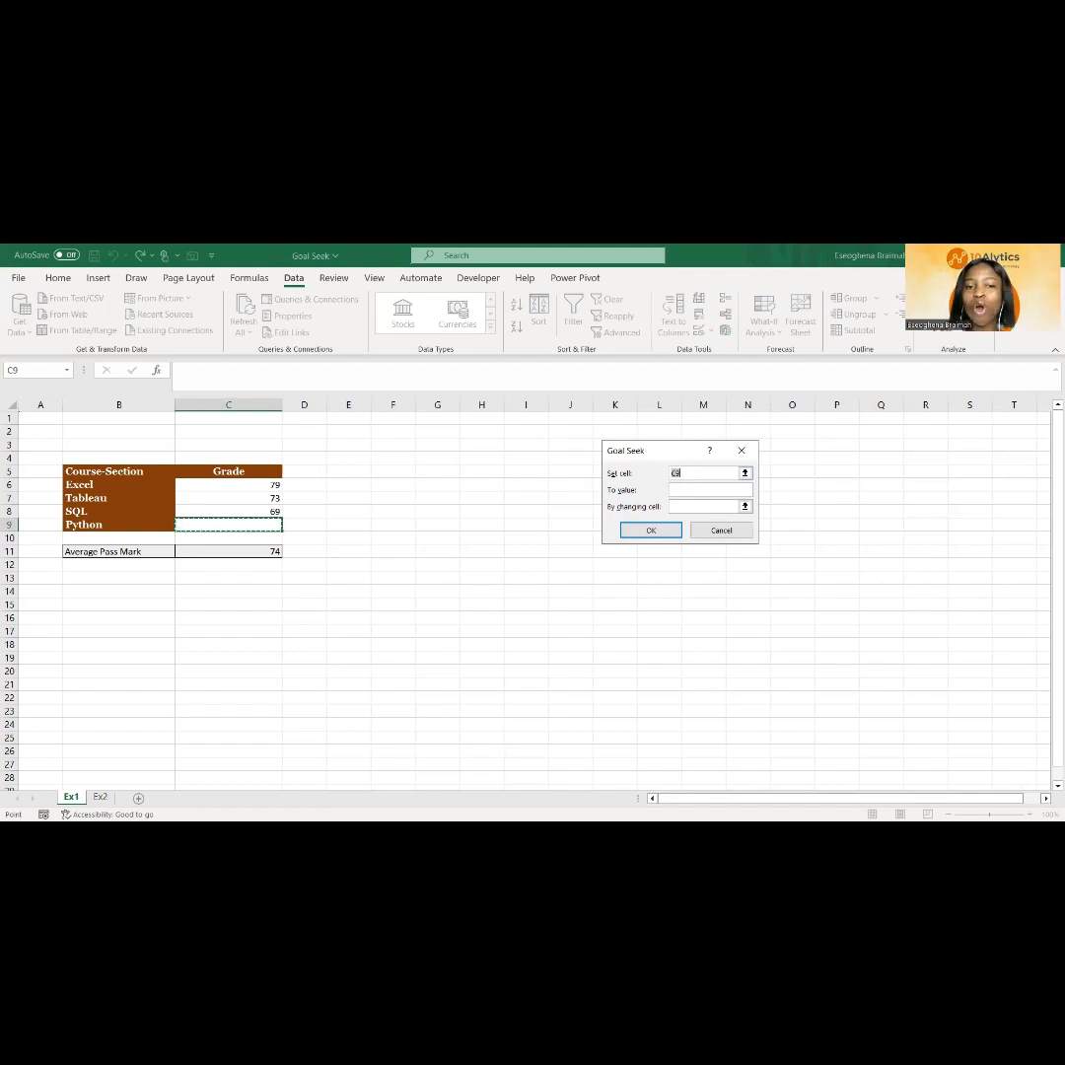
pyautogui.press('Escape')
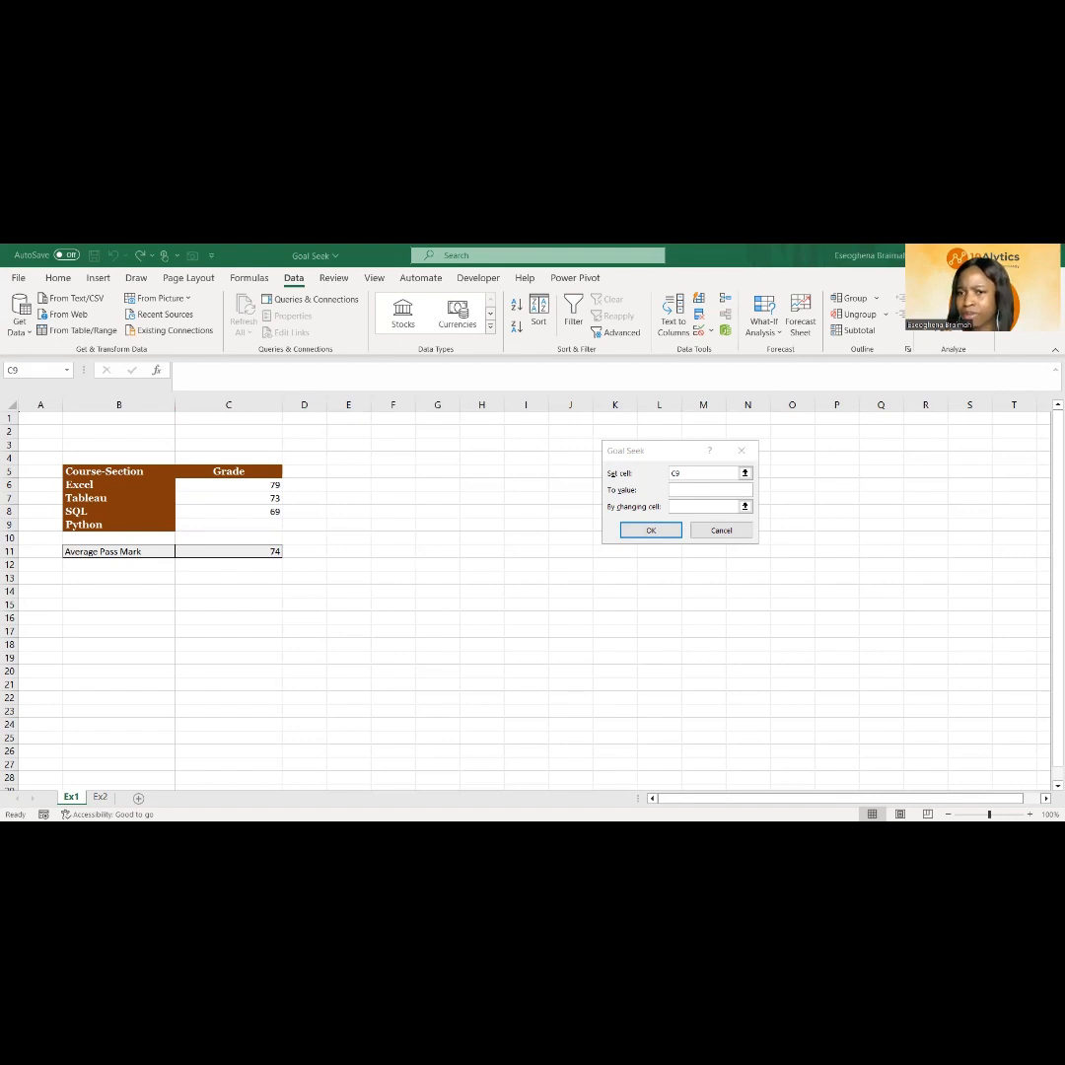
pyautogui.click(228, 525)
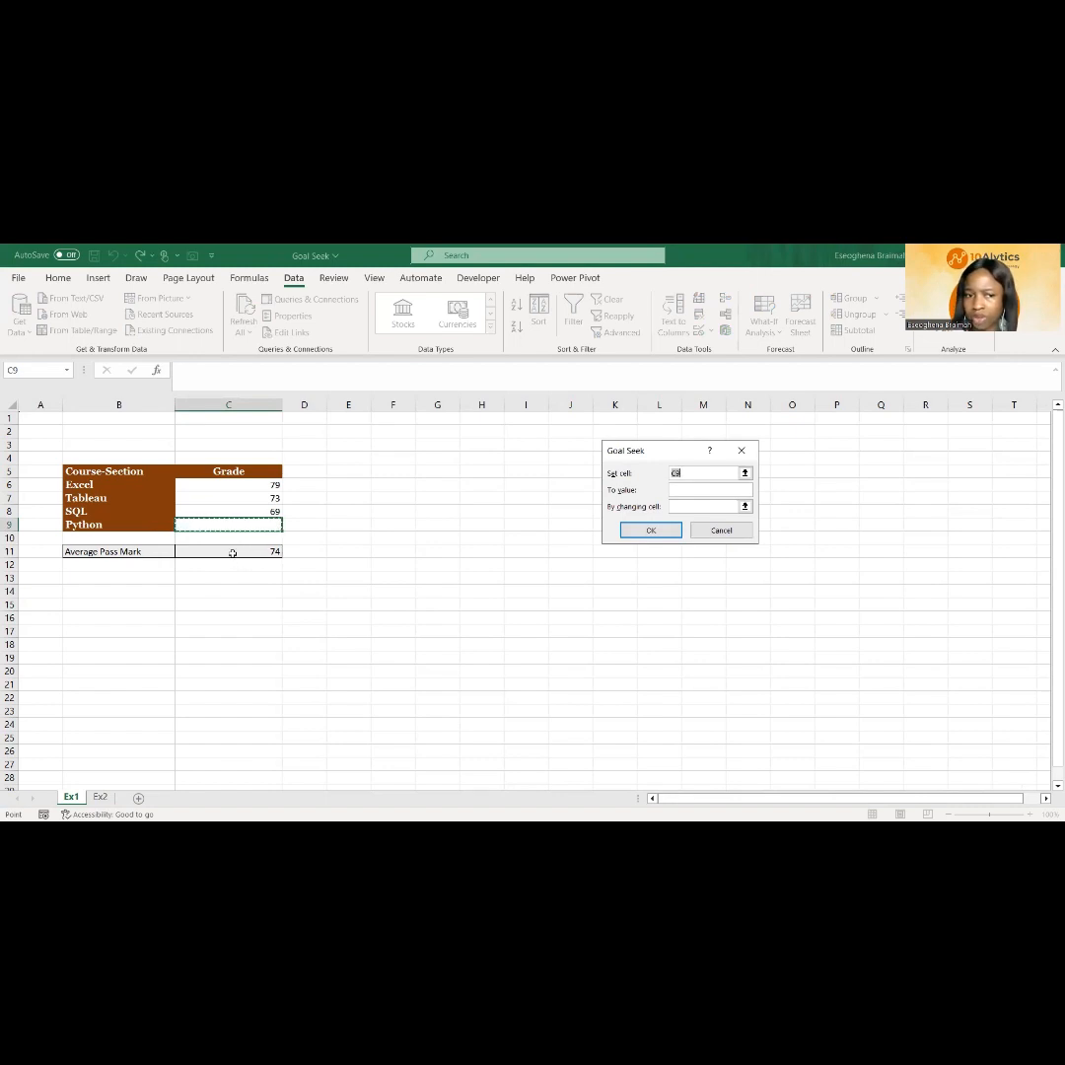
pyautogui.click(235, 551)
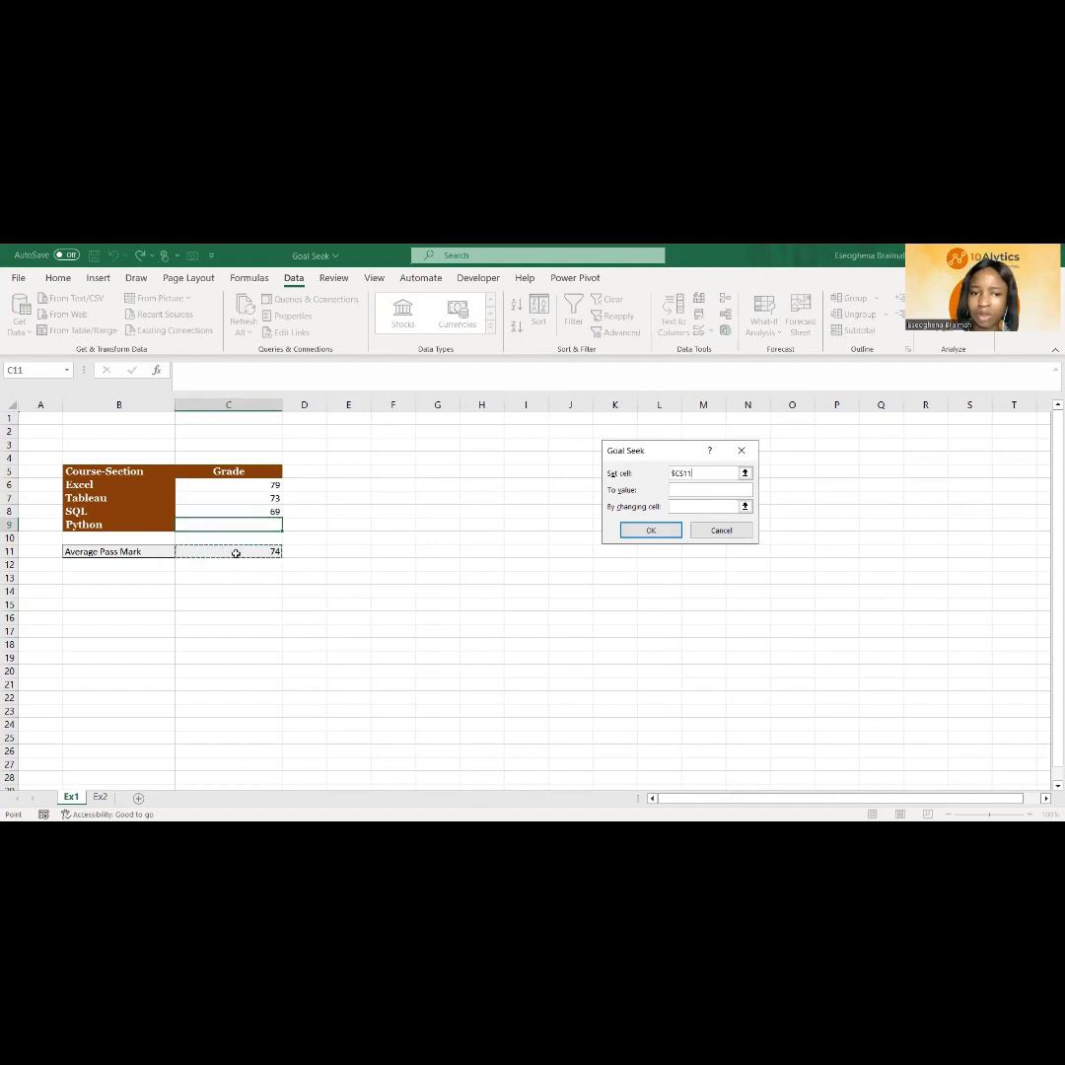
pyautogui.click(693, 492)
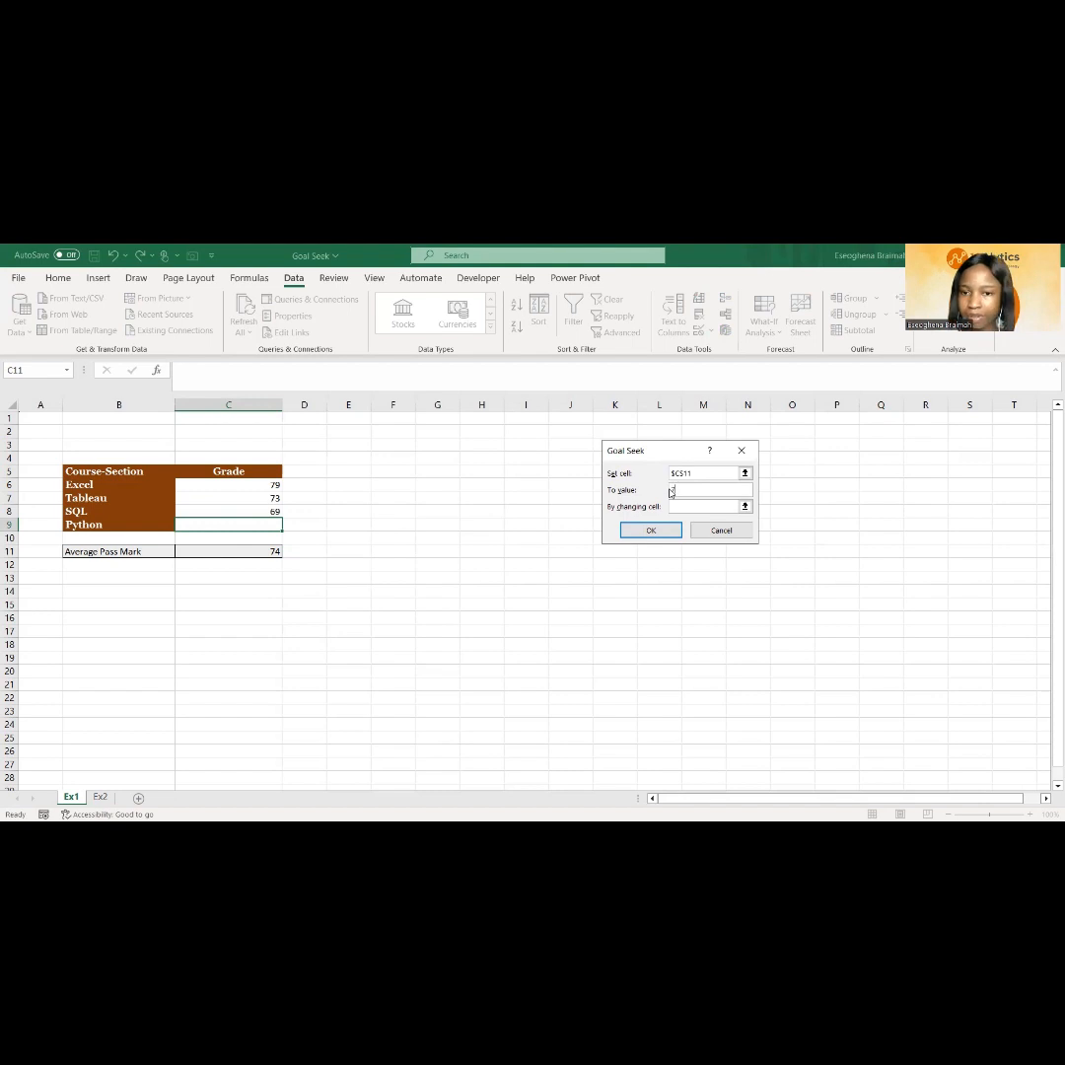
pyautogui.click(706, 506)
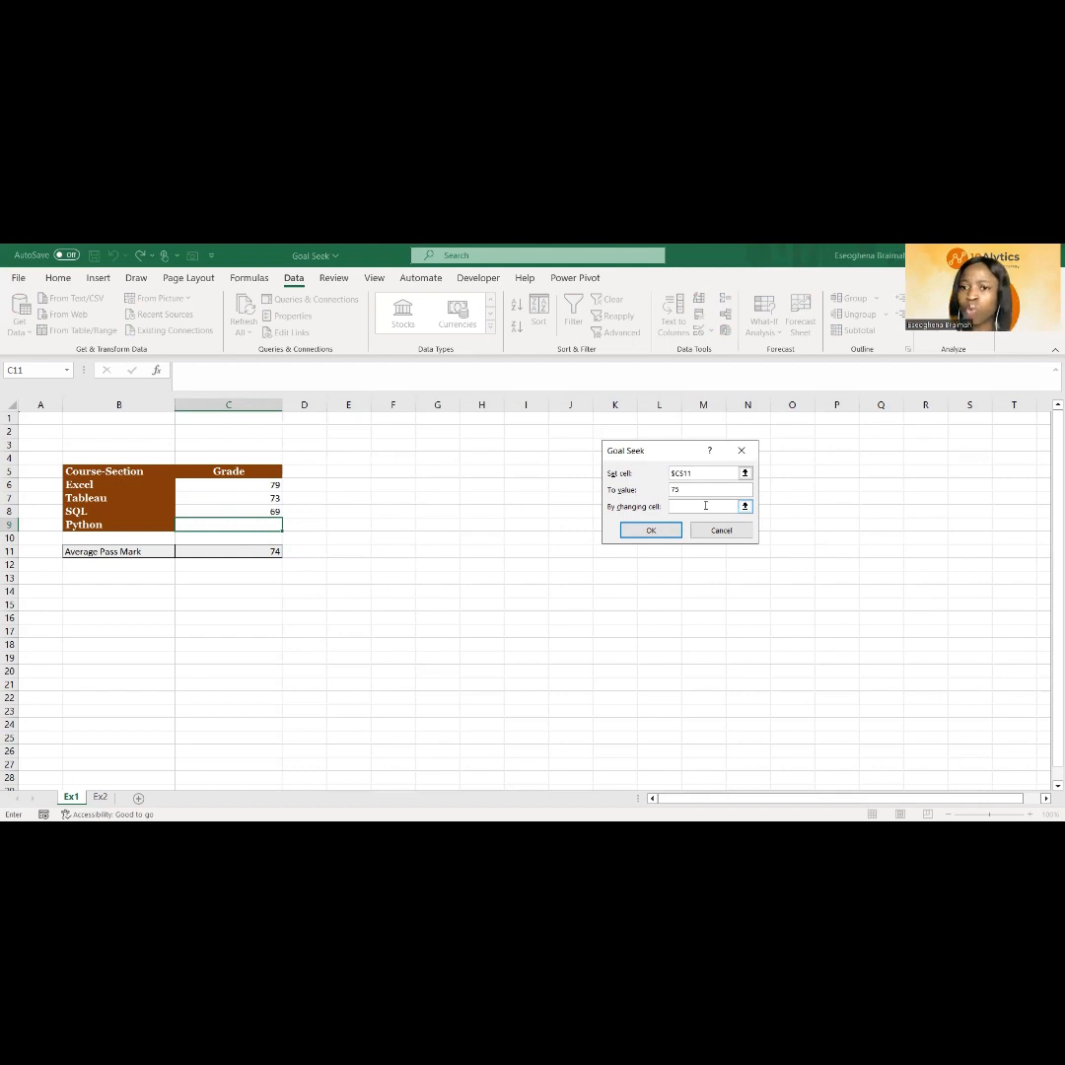
pyautogui.click(233, 526)
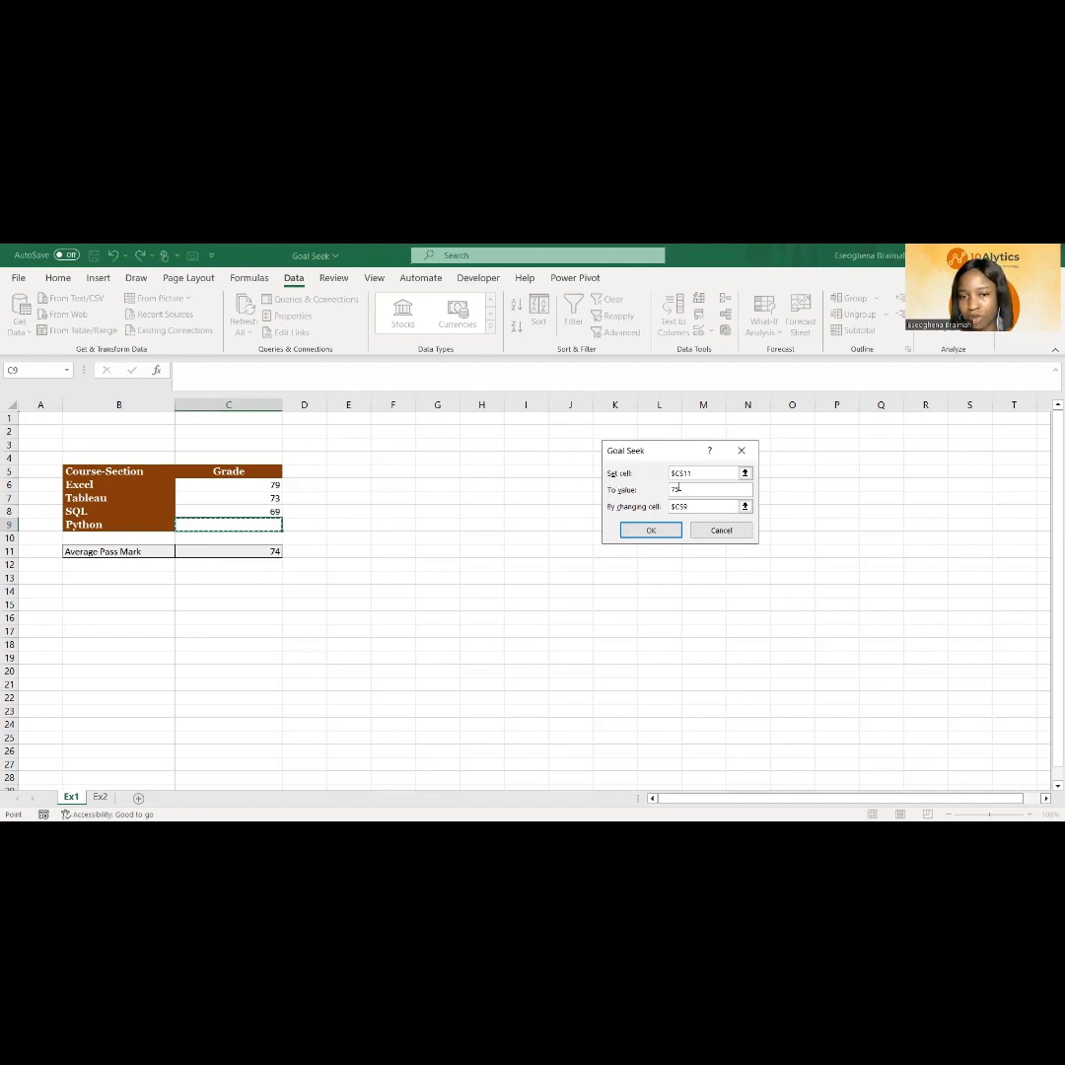
pyautogui.click(640, 533)
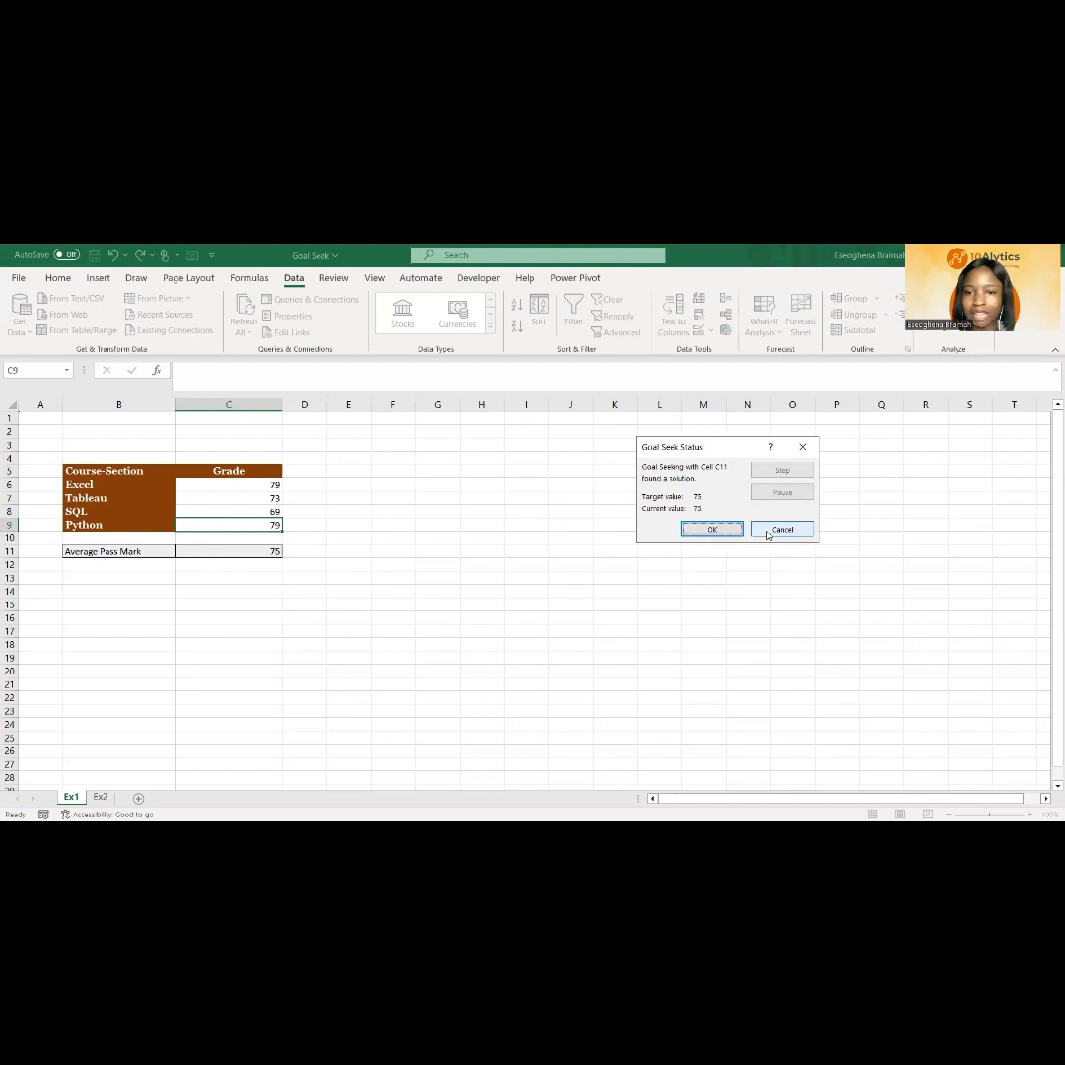
pyautogui.click(714, 531)
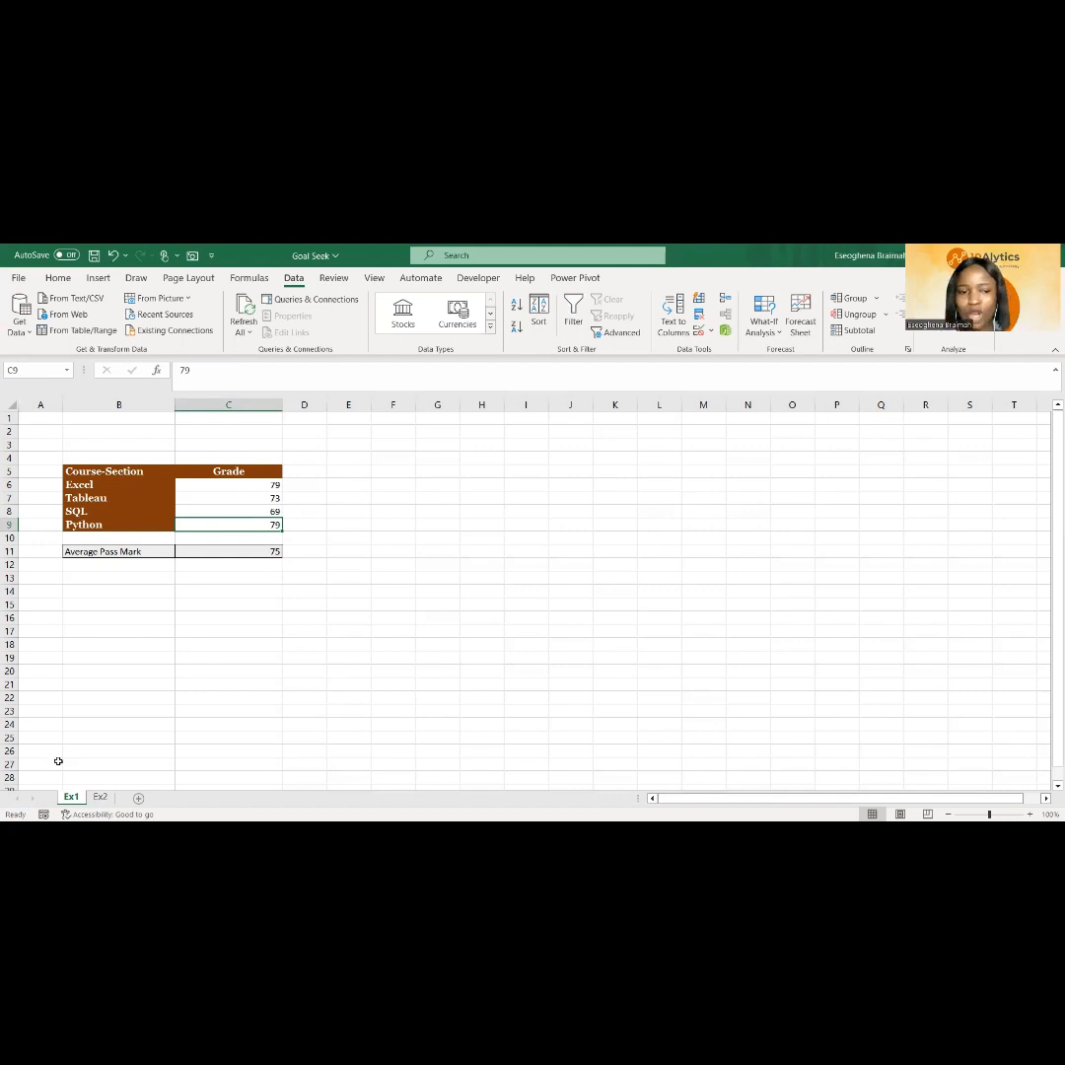
# On the Ex2 sheet, examine the target profit and how each quarter's profit is calculated from its sales in quarters 1 to 3
pyautogui.click(96, 801)
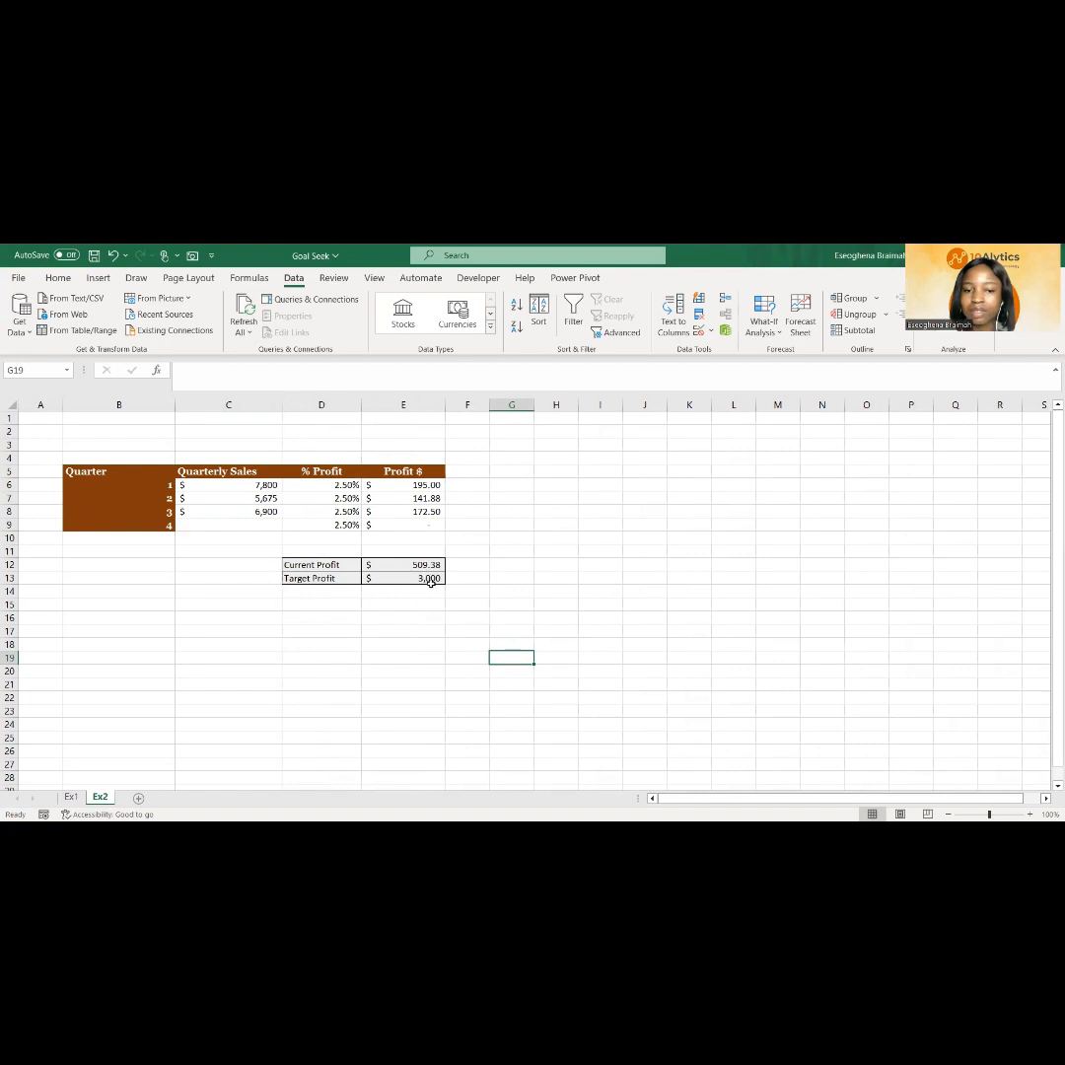
pyautogui.click(432, 579)
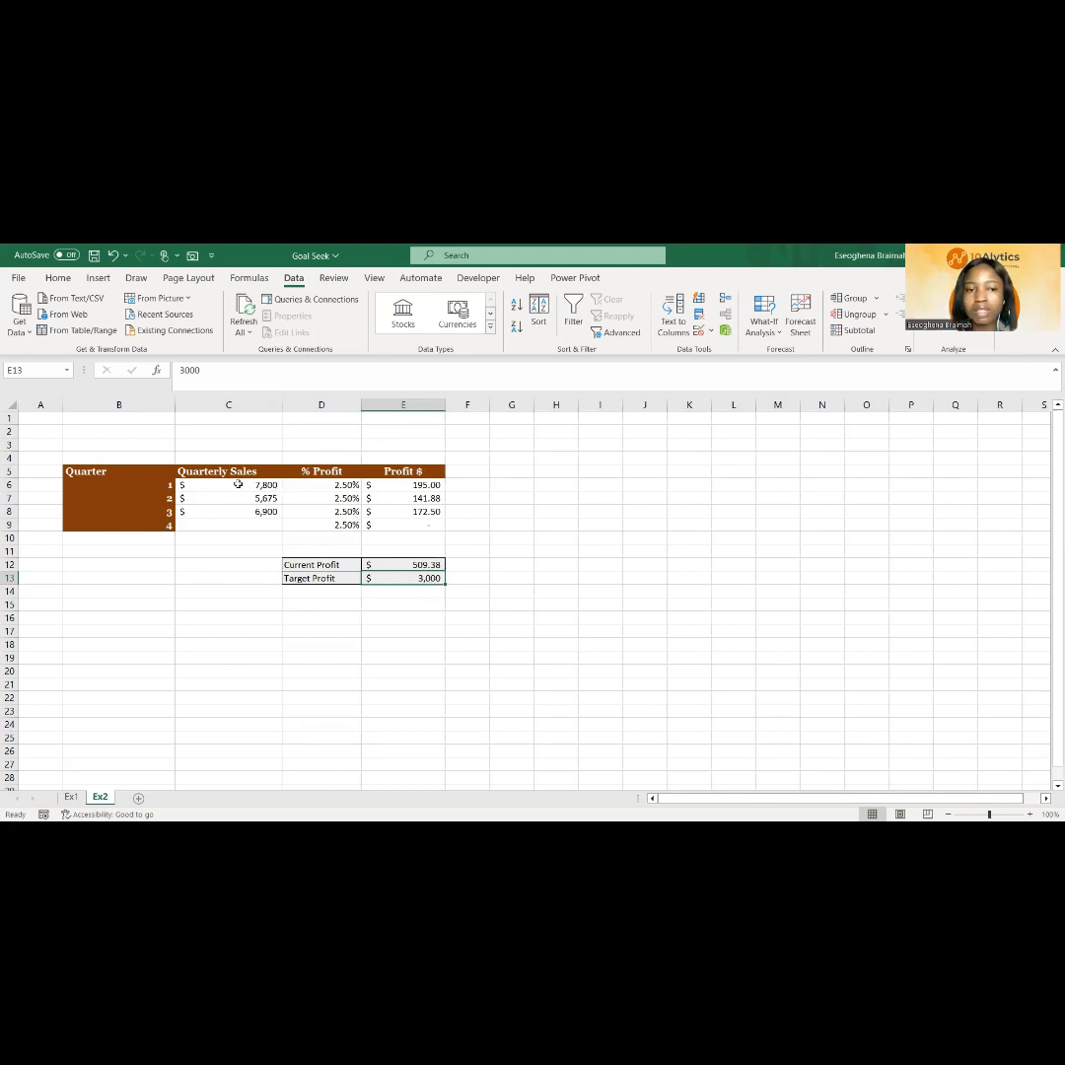
pyautogui.click(236, 482)
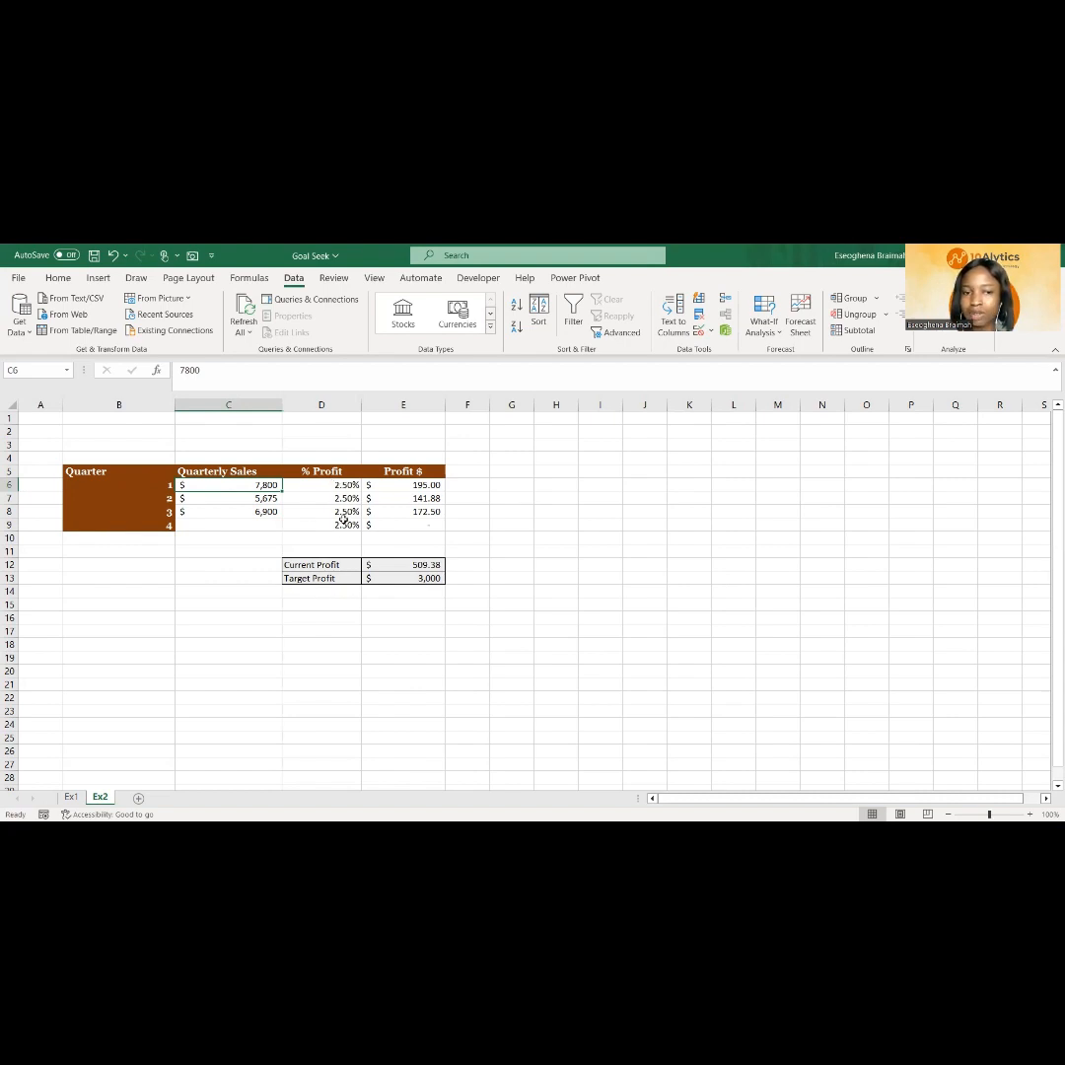
pyautogui.click(423, 484)
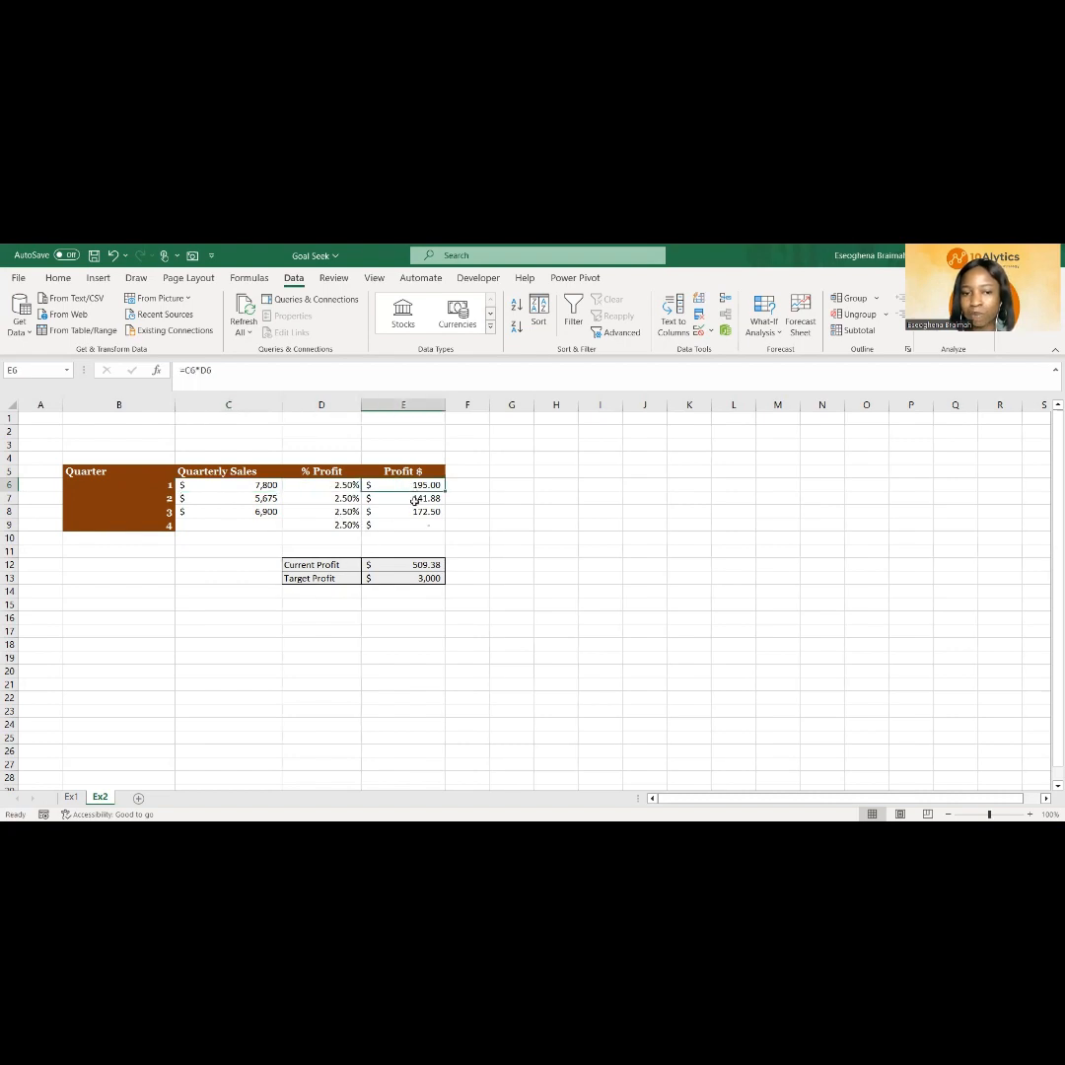
pyautogui.press('Left')
pyautogui.press('Left')
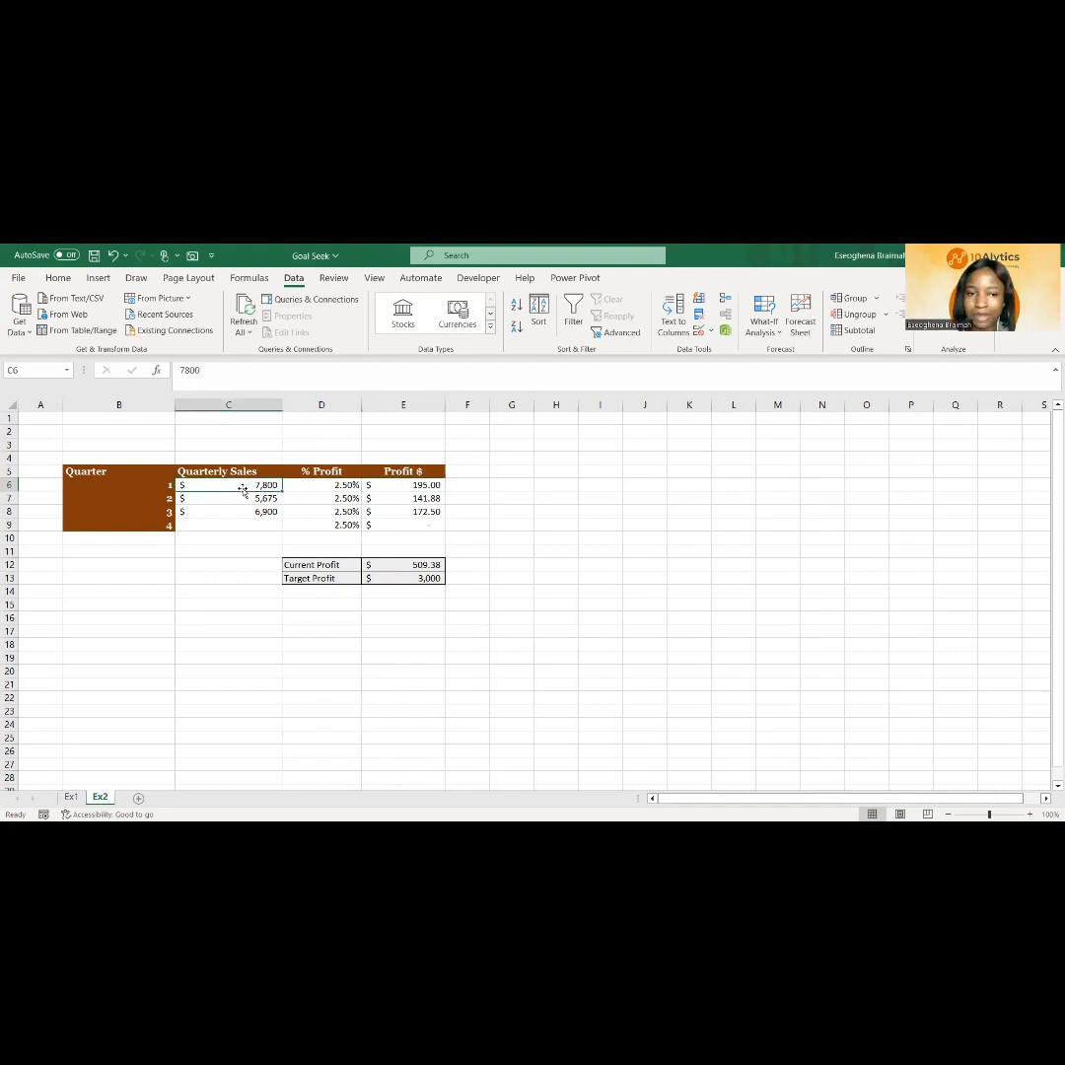
pyautogui.click(424, 485)
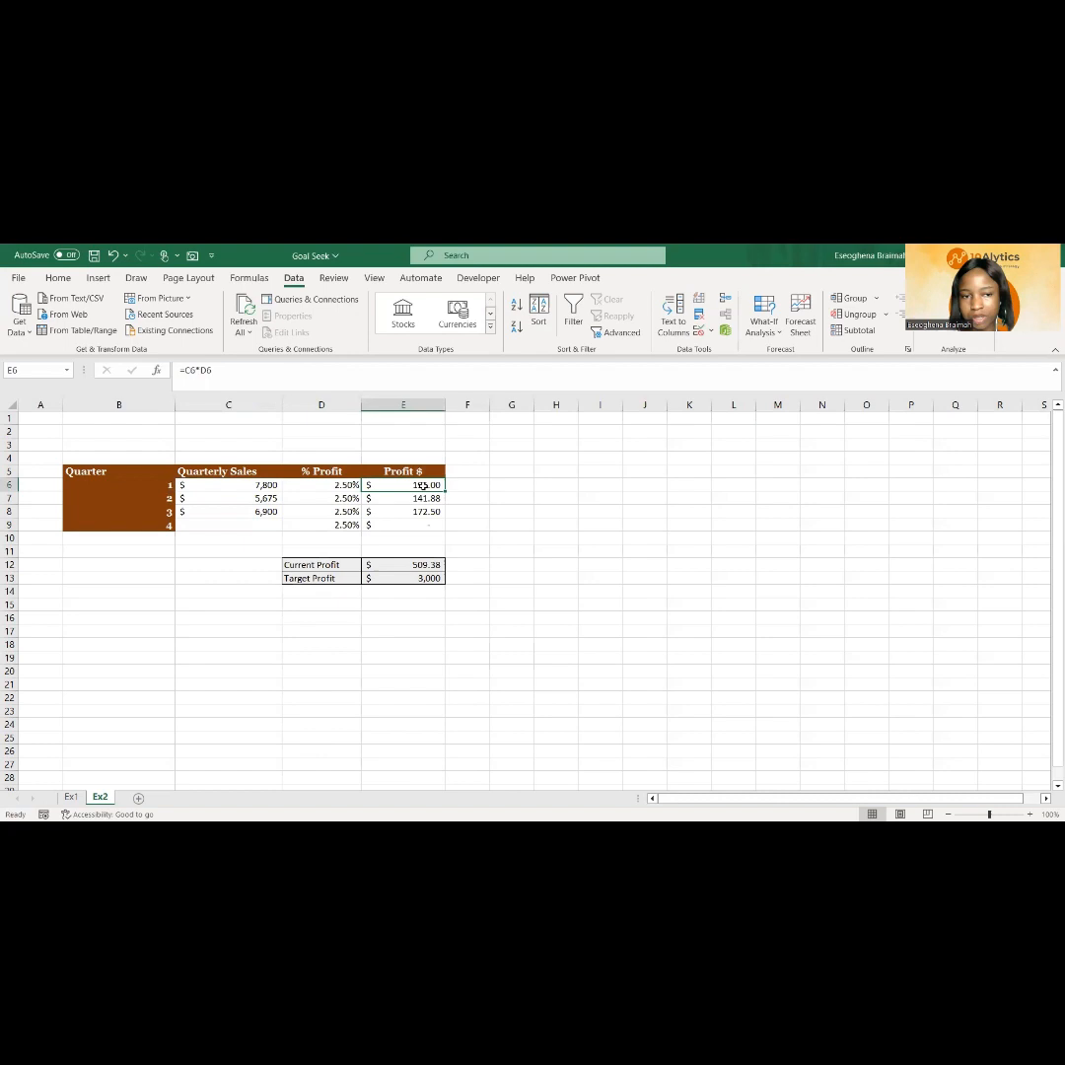
pyautogui.click(245, 499)
pyautogui.click(424, 498)
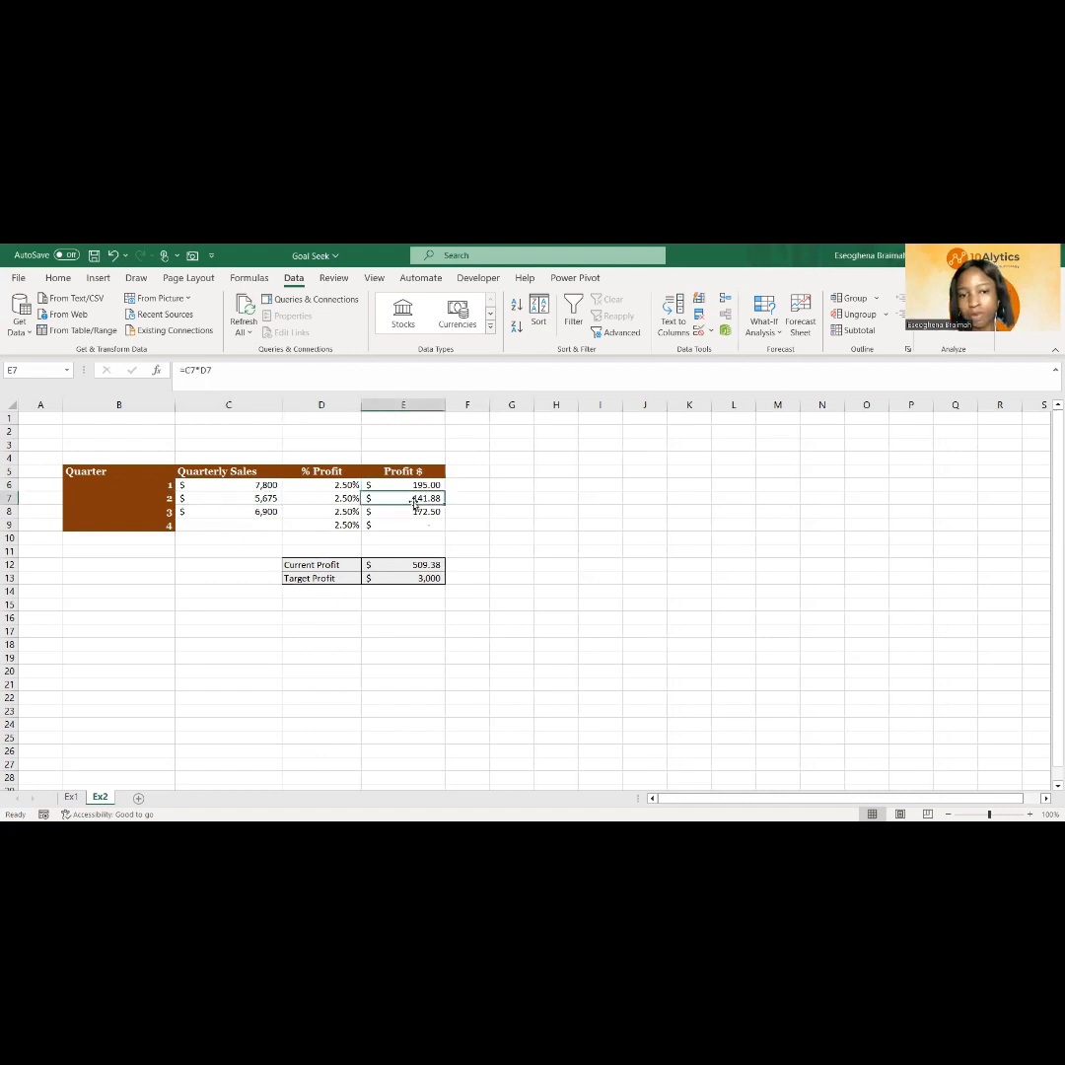
pyautogui.click(262, 514)
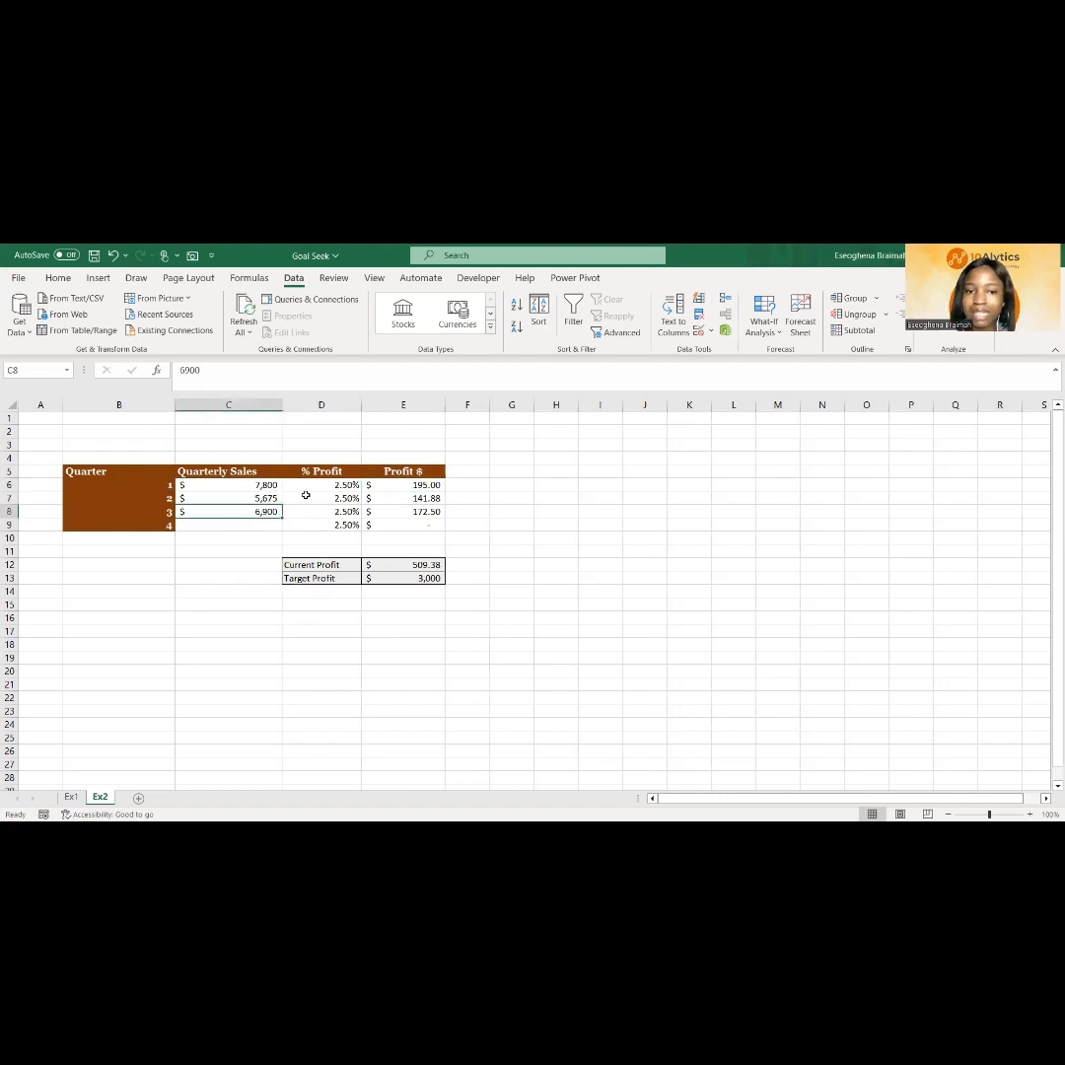
pyautogui.click(424, 511)
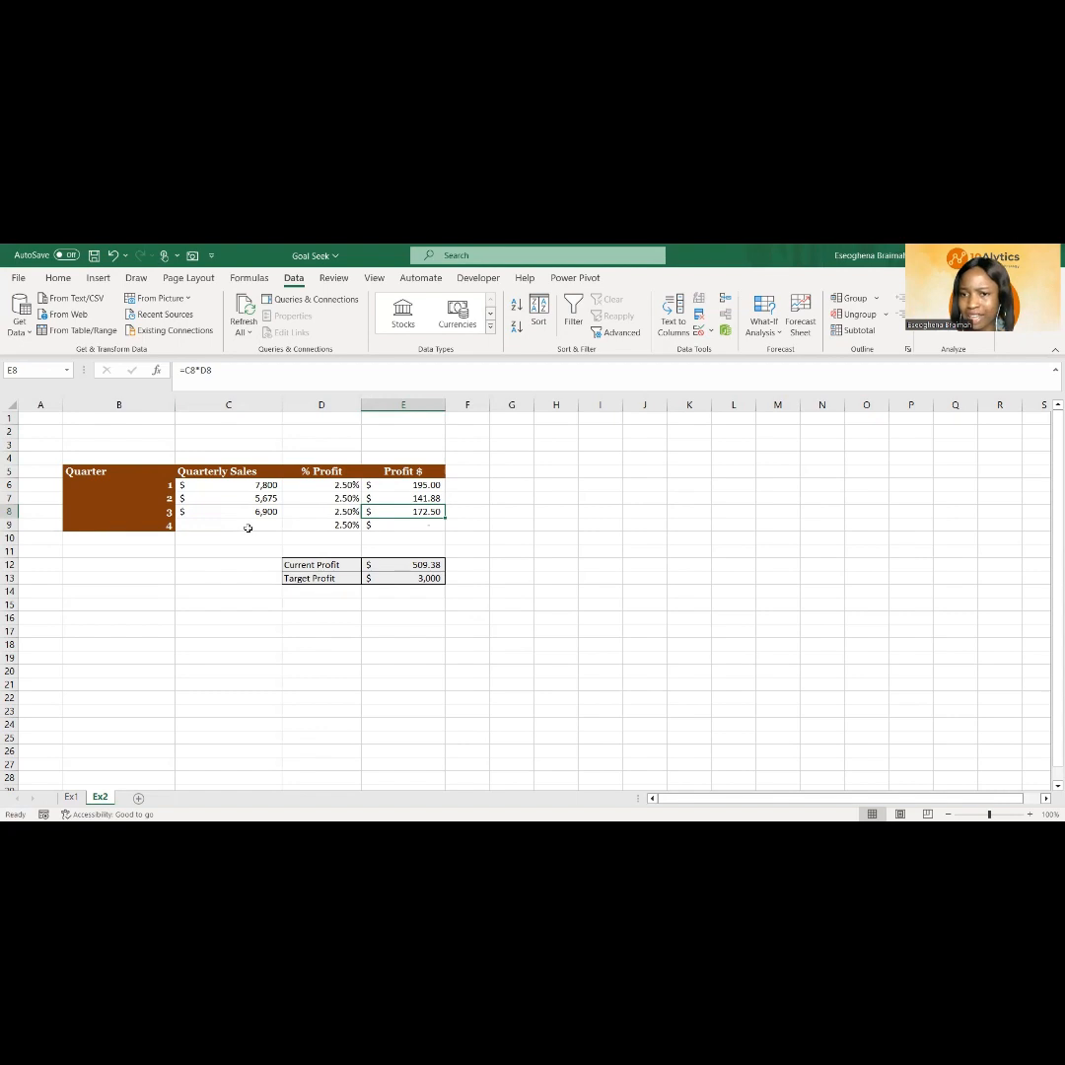
# Inspect the quarter 4 sales cell C9, the Target Profit, and the formula behind the Current Profit in E12
pyautogui.click(228, 526)
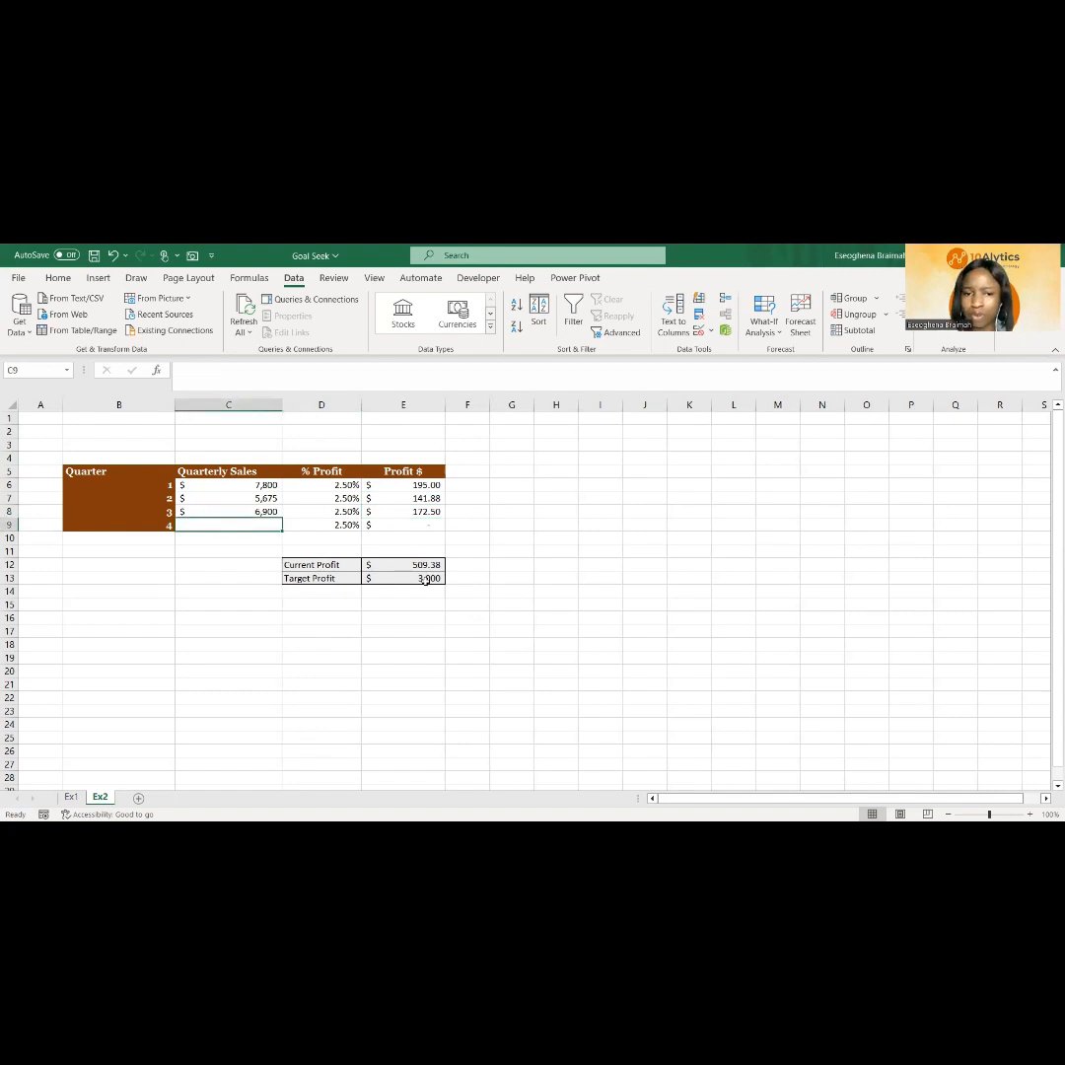
pyautogui.click(426, 580)
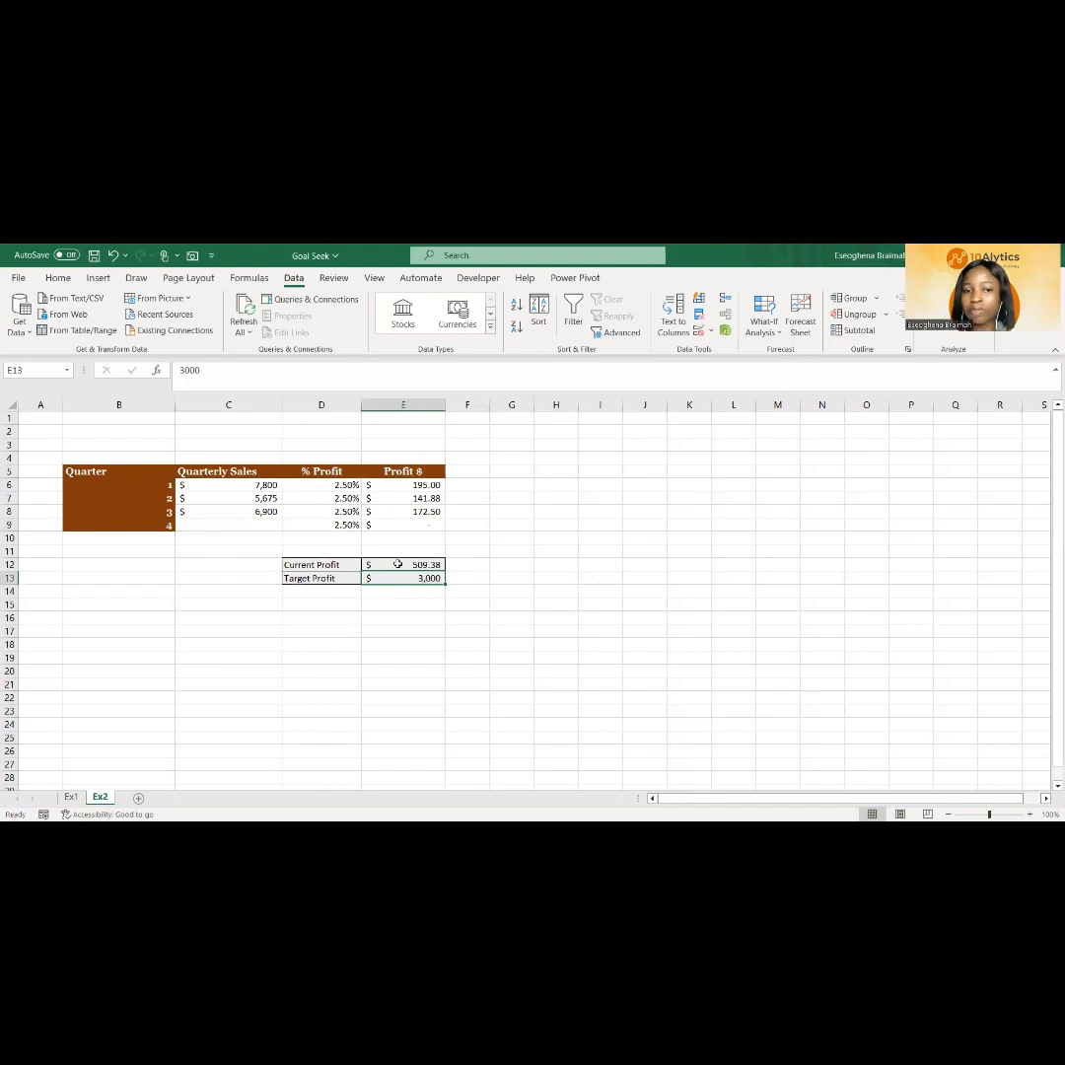
pyautogui.click(402, 564)
pyautogui.doubleClick(402, 564)
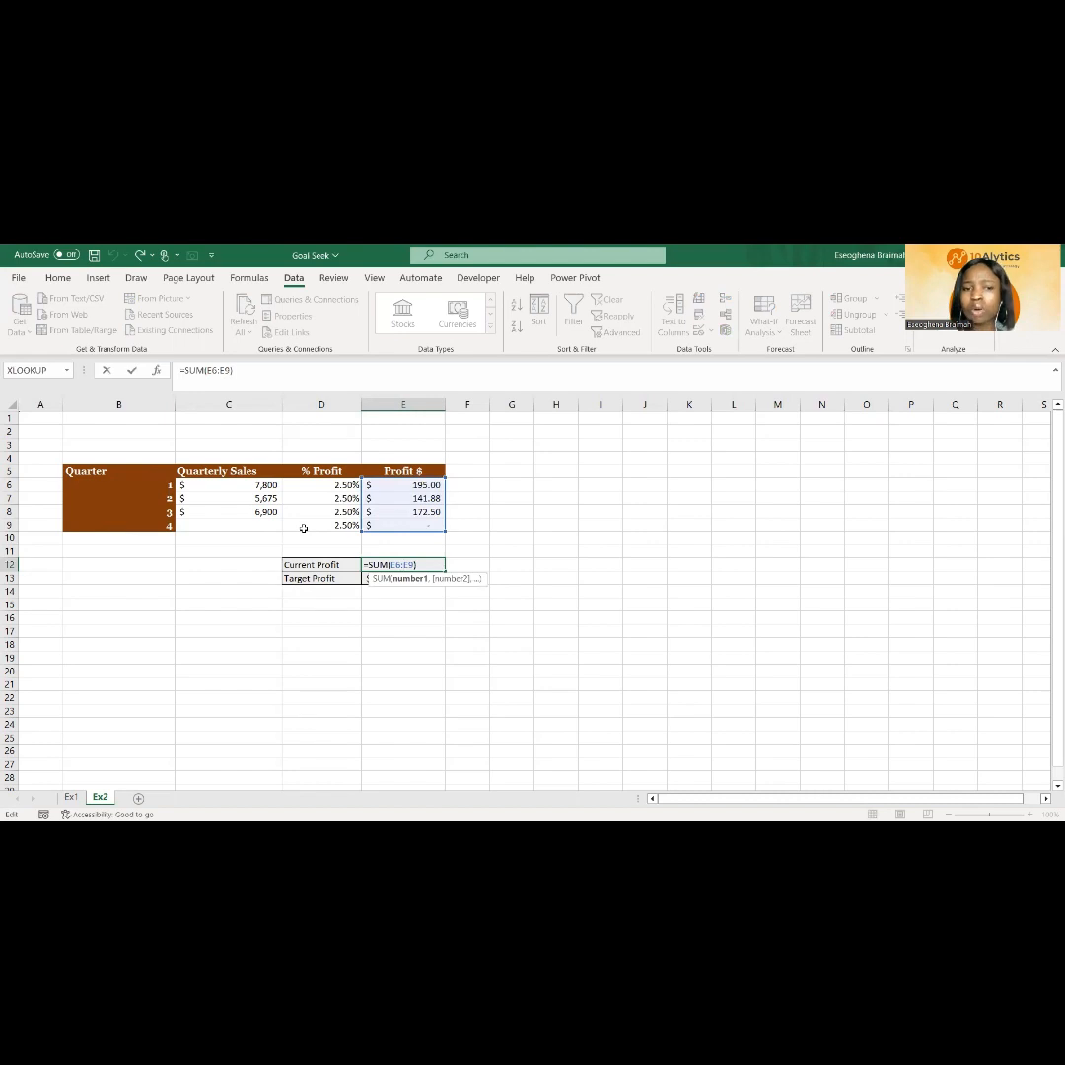
pyautogui.press('Escape')
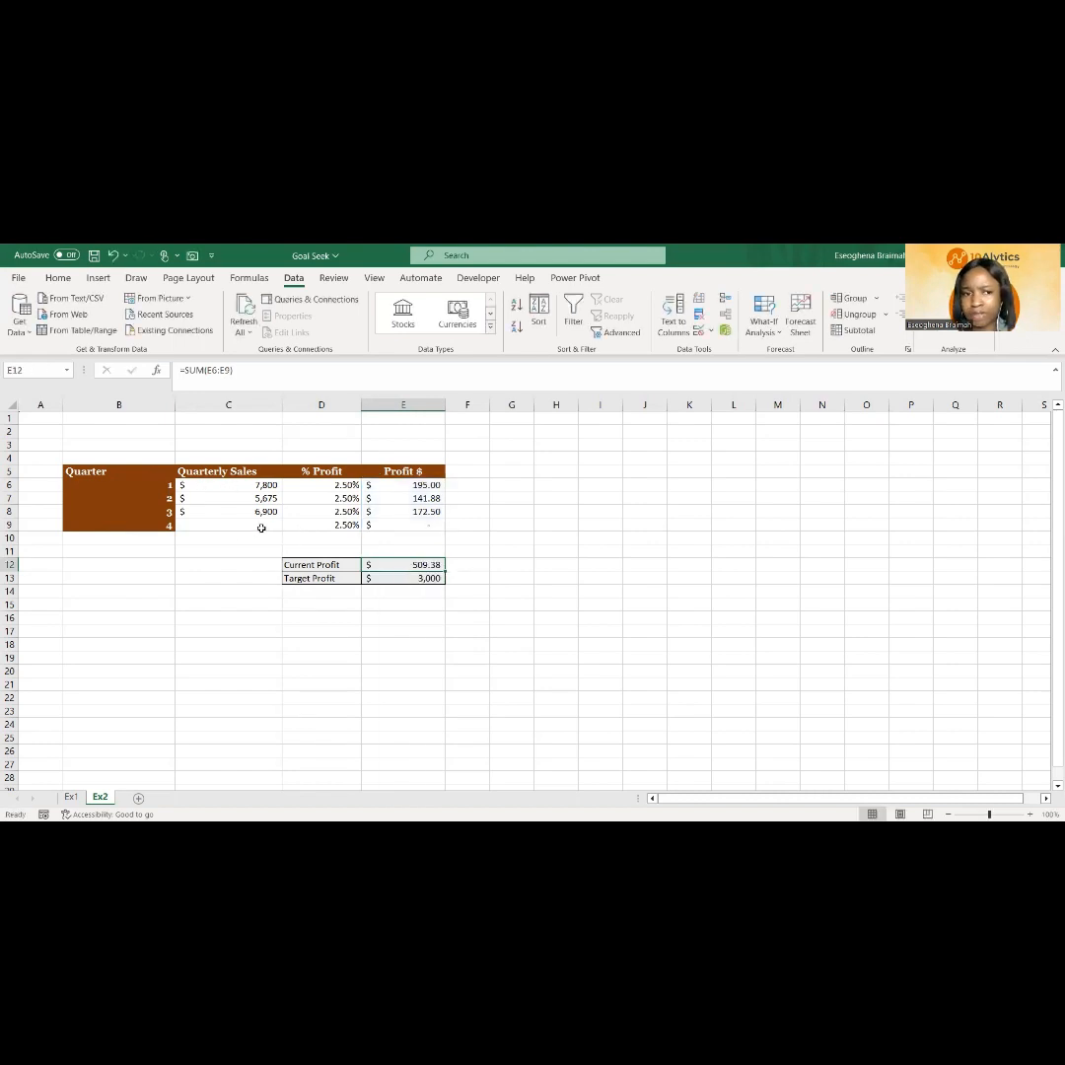
pyautogui.click(262, 527)
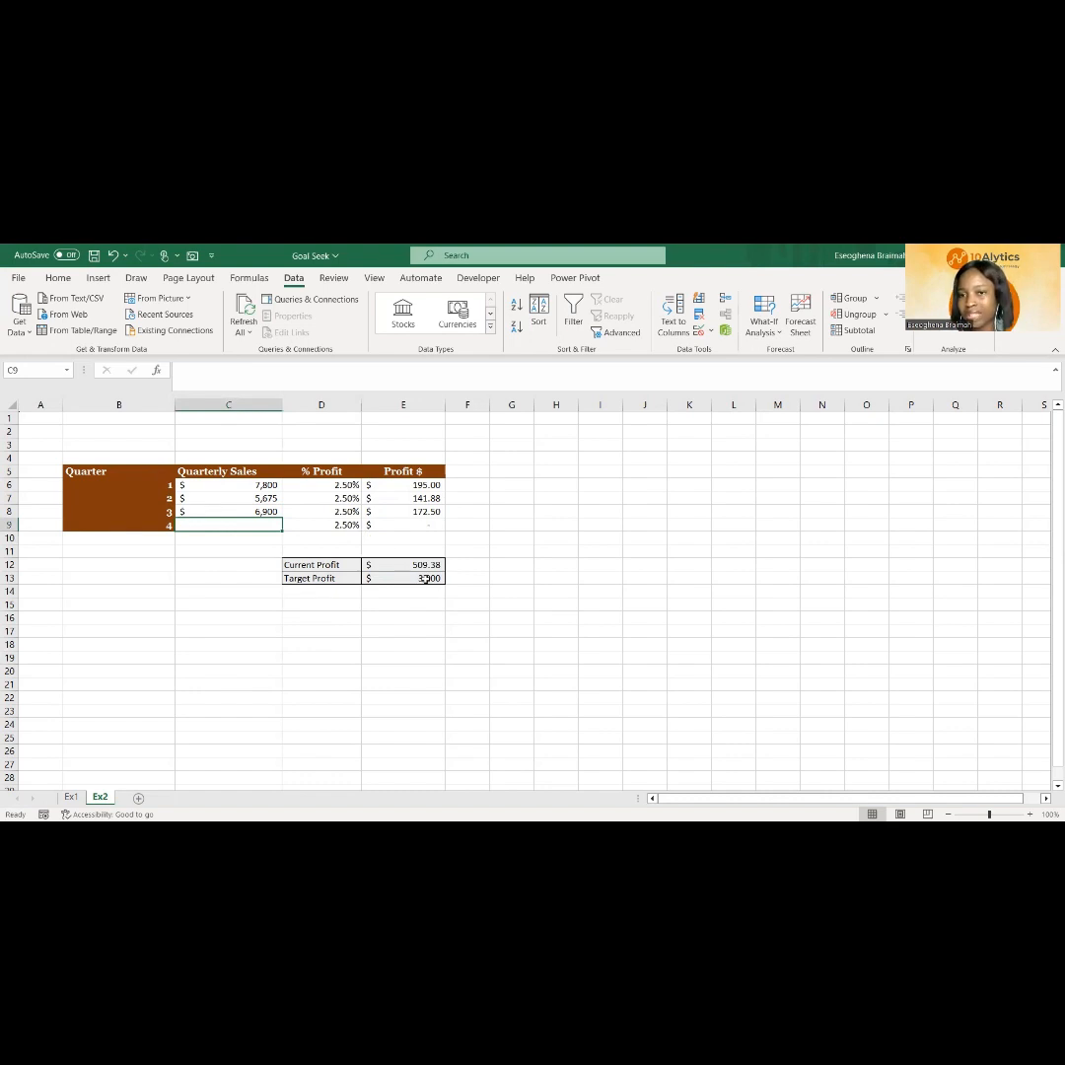
# Use Goal Seek to bring the Current Profit in E12 to 3000 by changing the quarter 4 sales in C9, and keep the solution
pyautogui.click(426, 565)
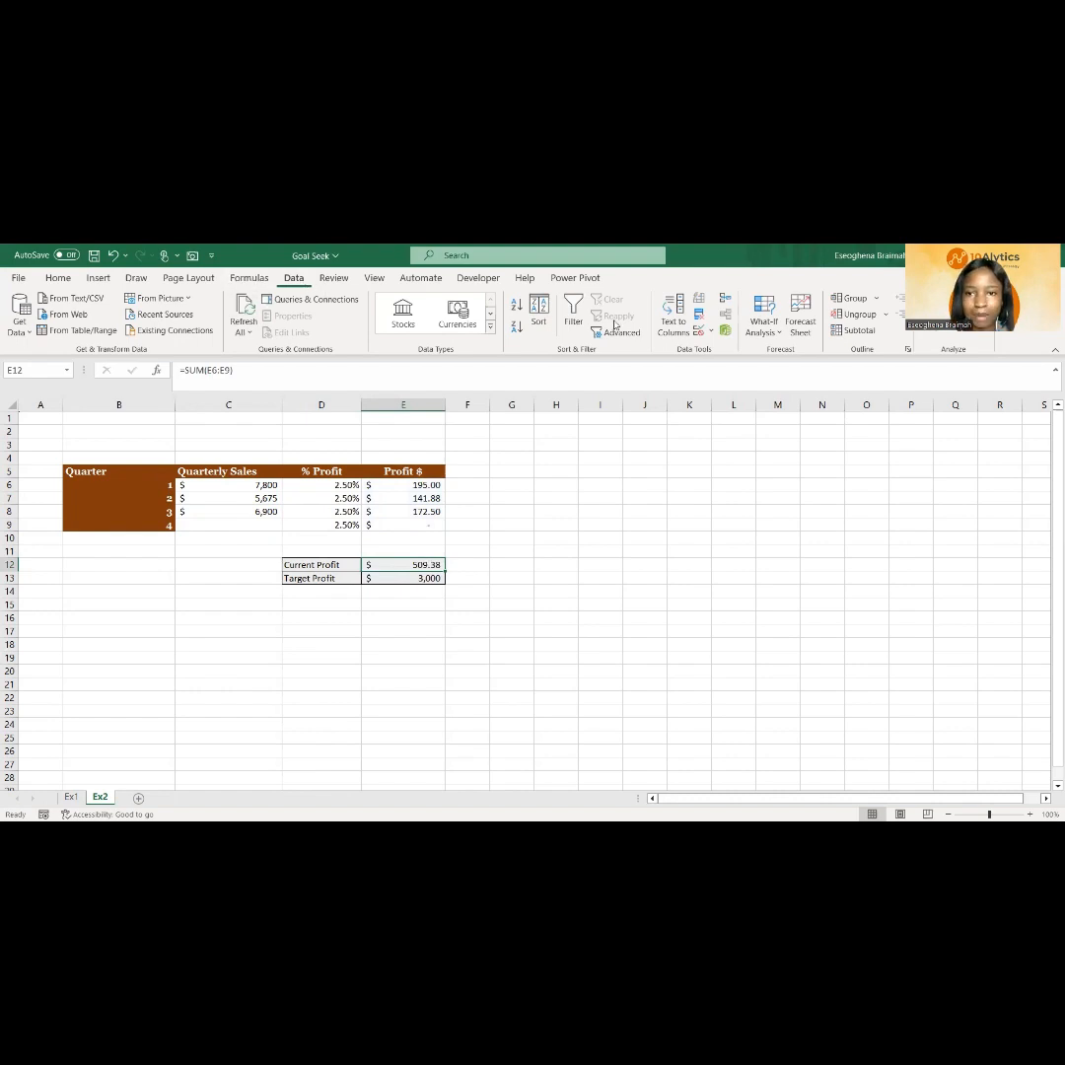
pyautogui.click(760, 332)
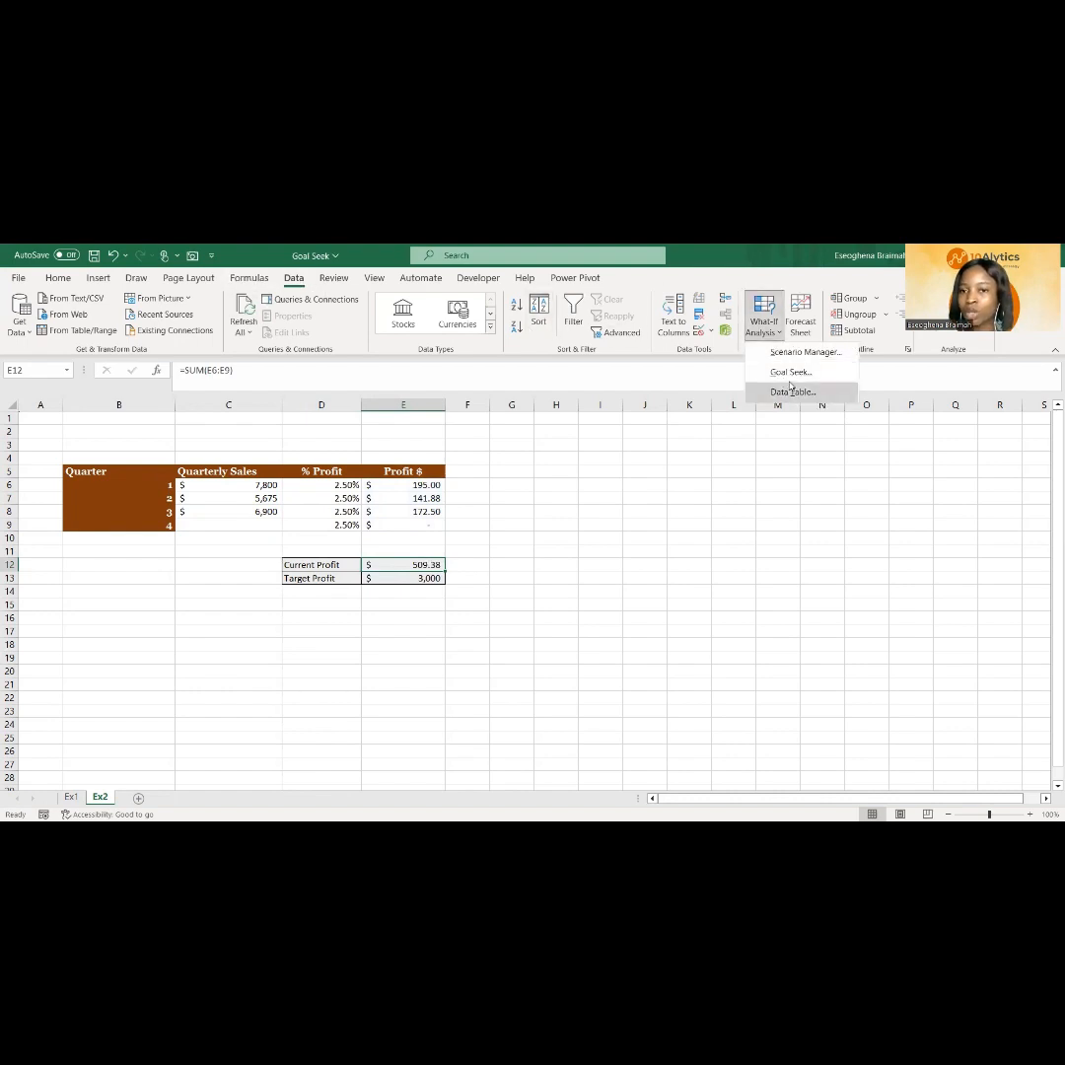
pyautogui.click(789, 379)
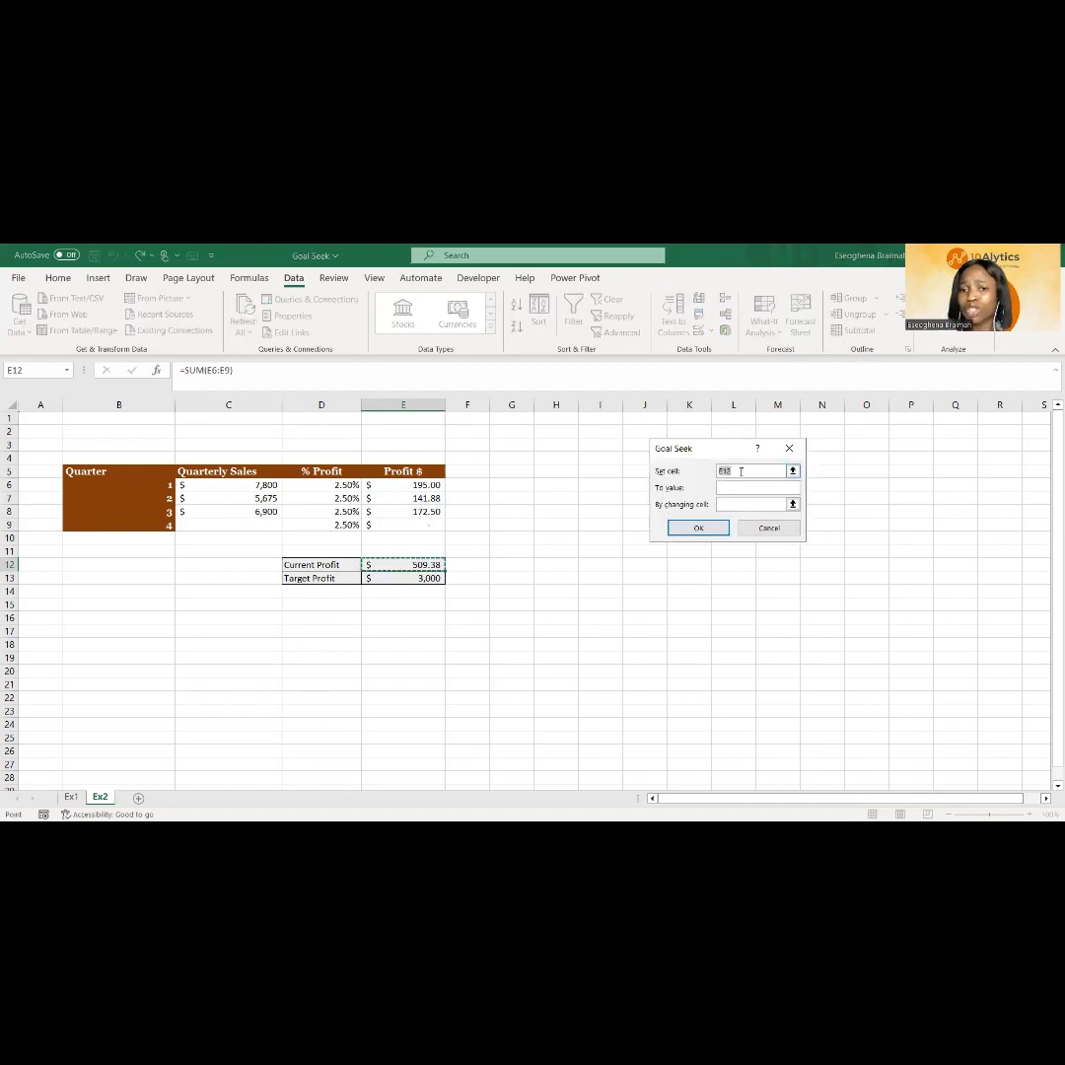
pyautogui.moveTo(735, 471); pyautogui.dragTo(714, 471)
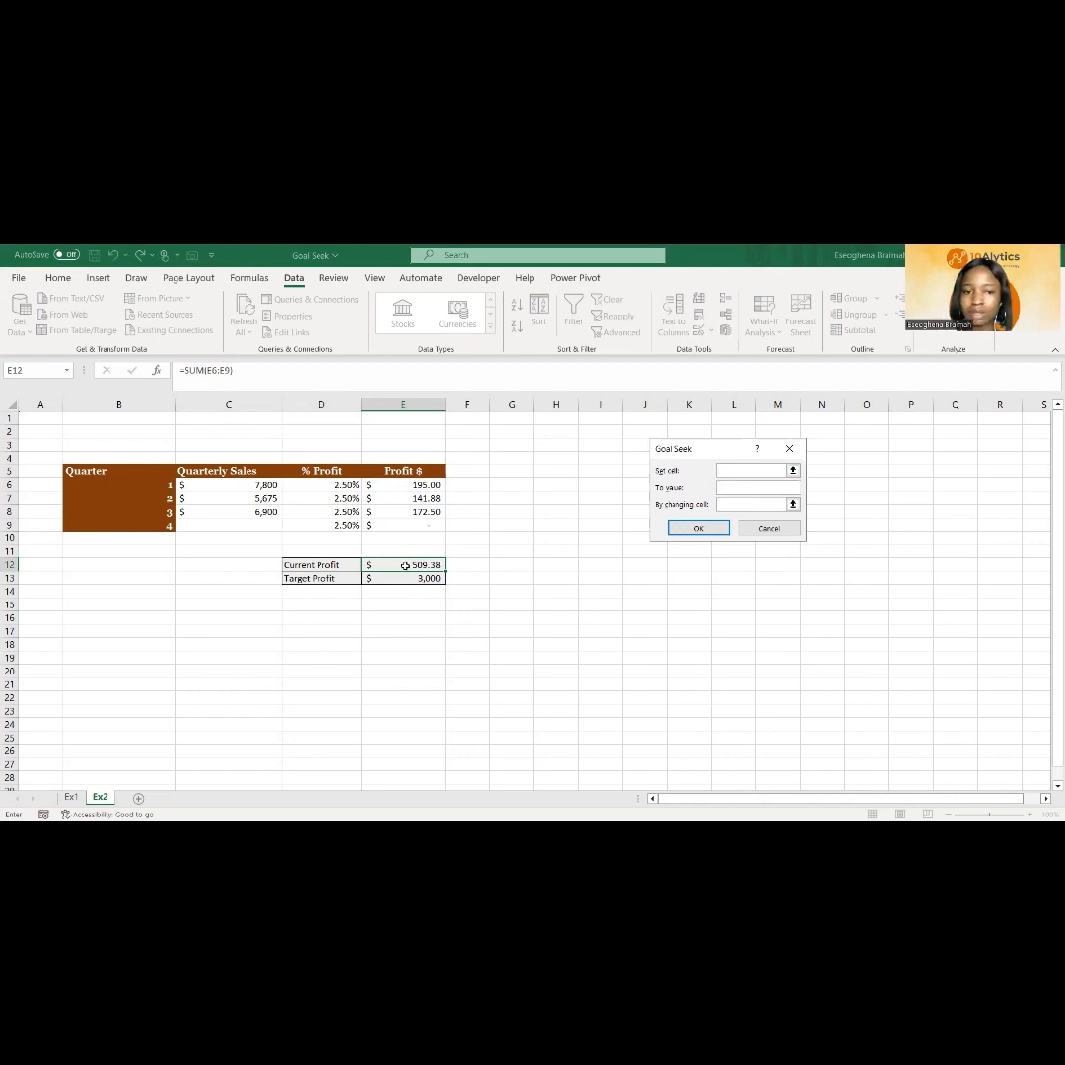
pyautogui.click(409, 563)
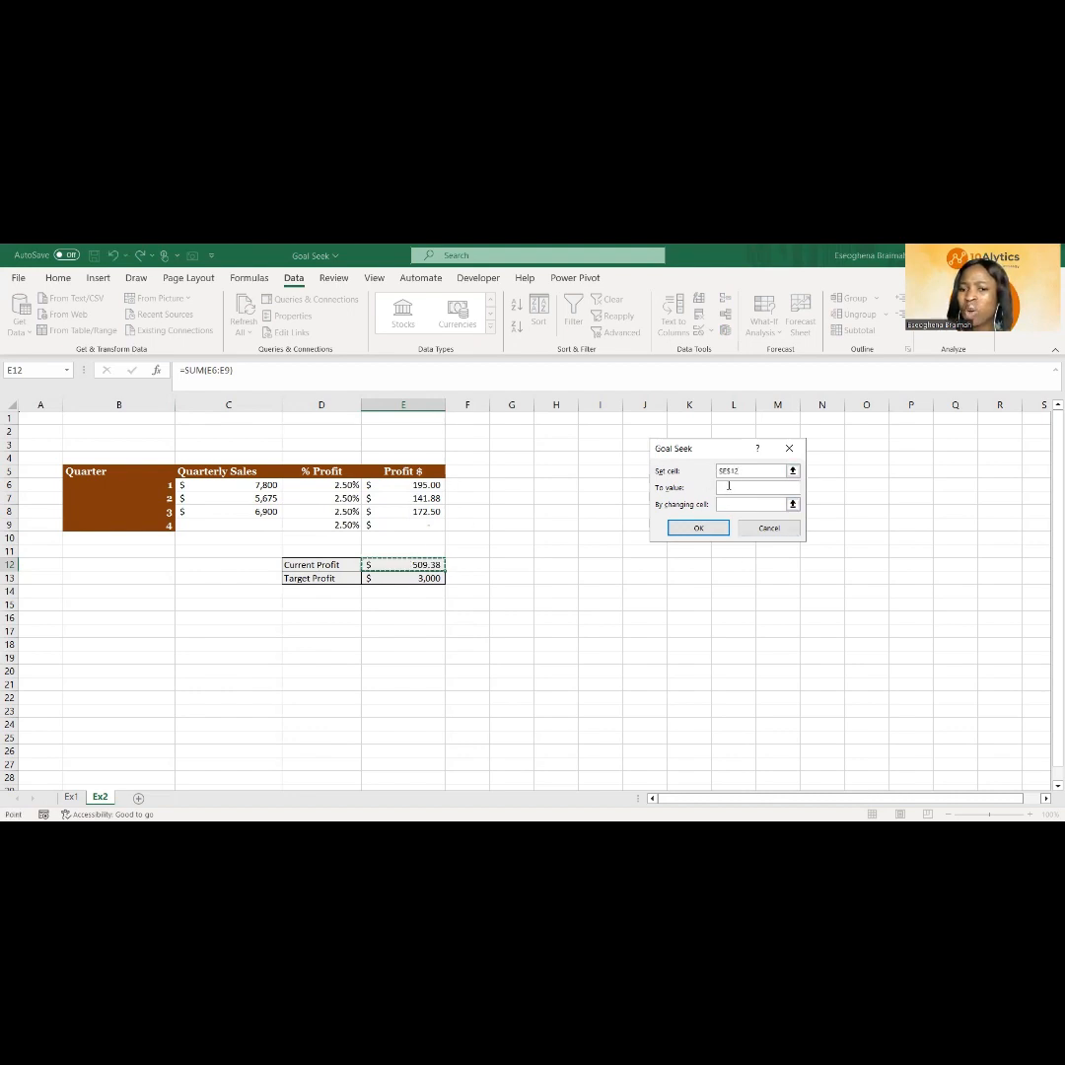
pyautogui.click(728, 487)
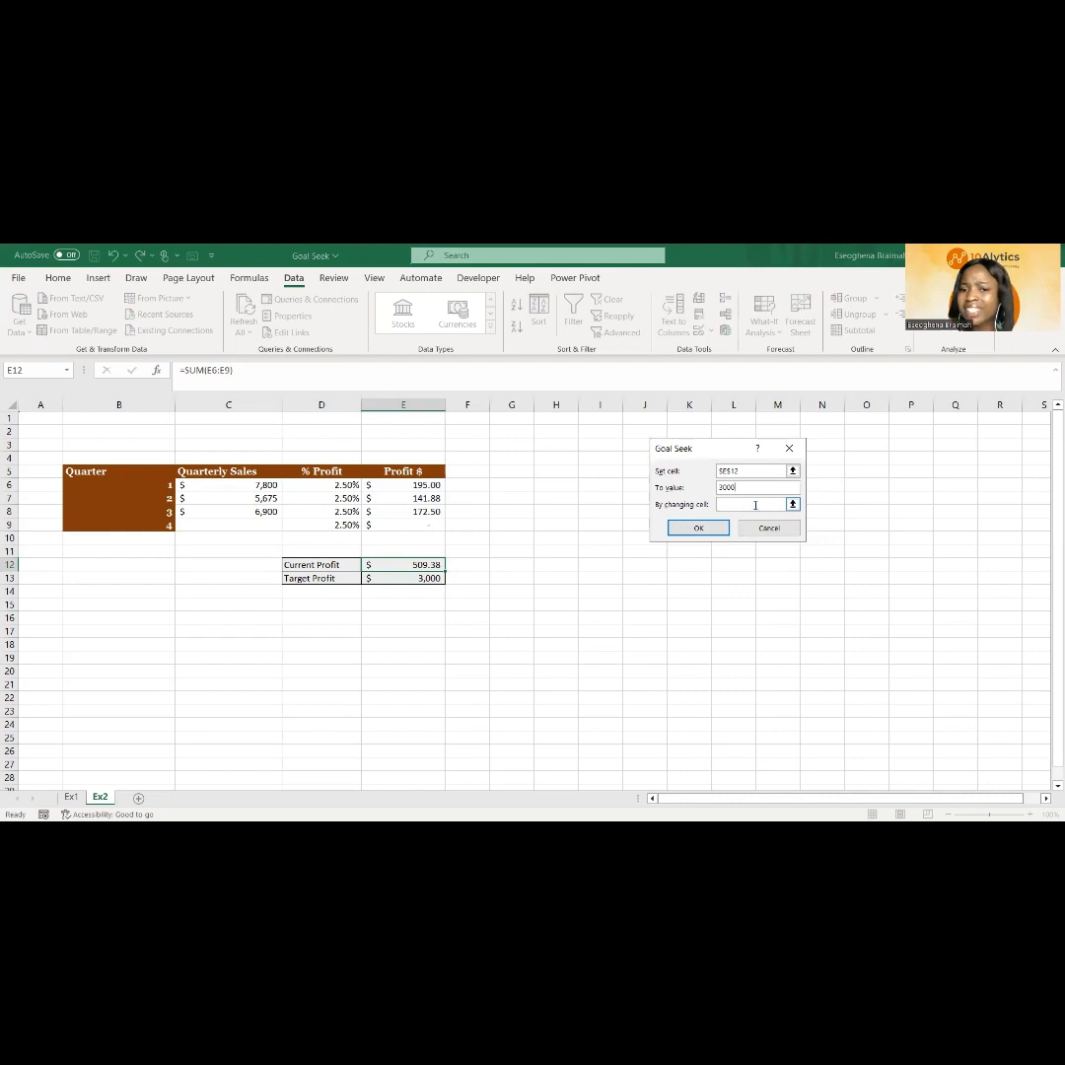
pyautogui.click(756, 504)
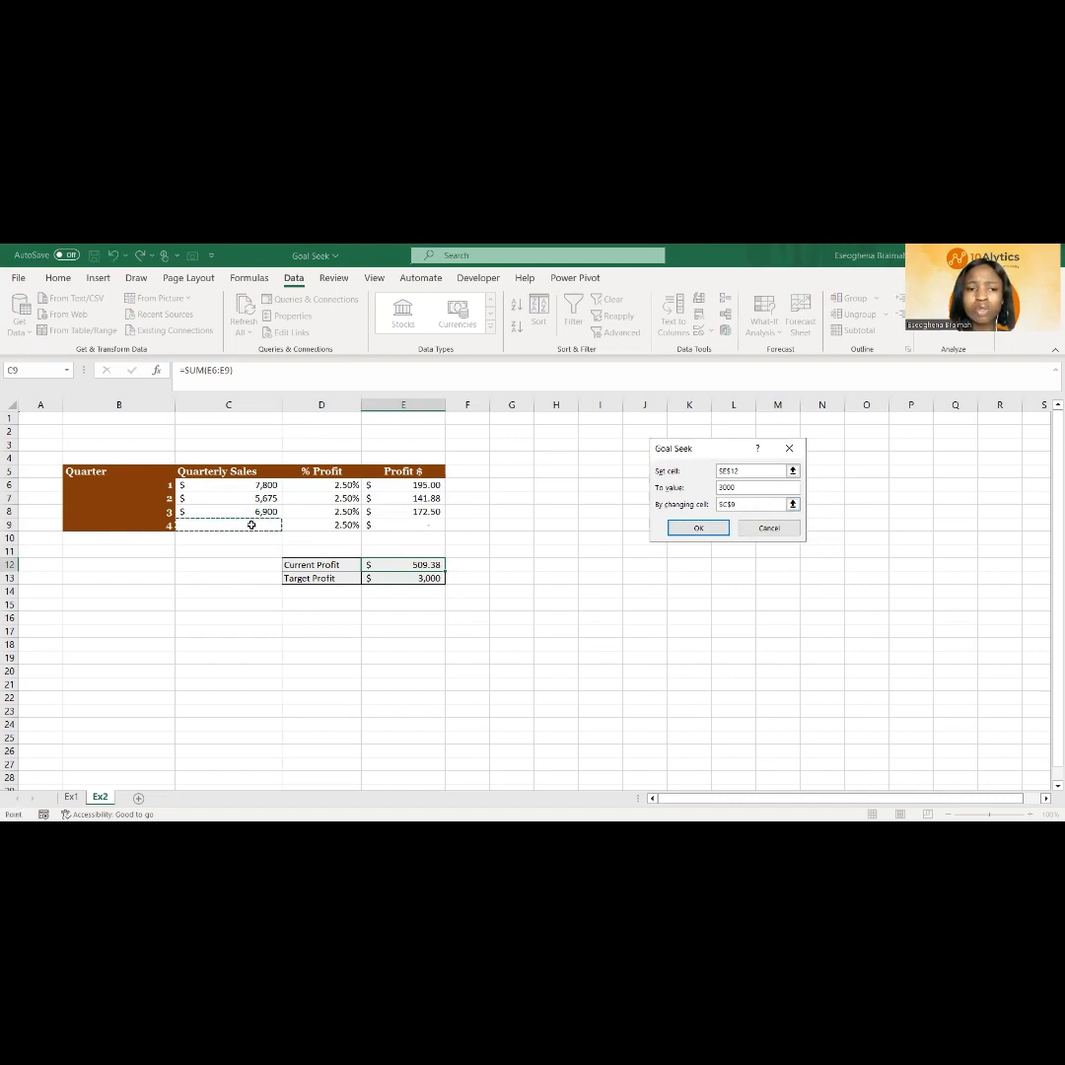
pyautogui.click(251, 524)
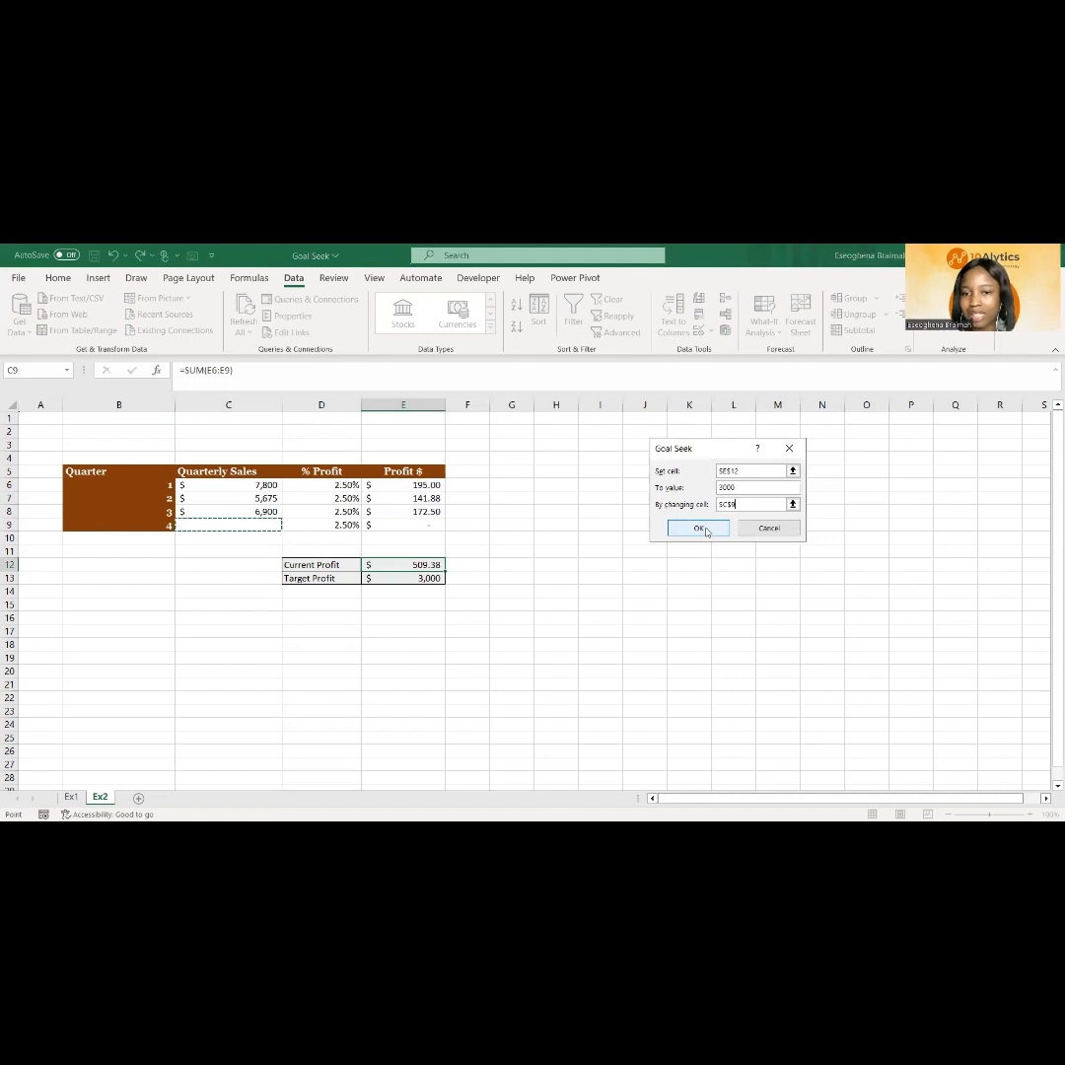
pyautogui.click(705, 532)
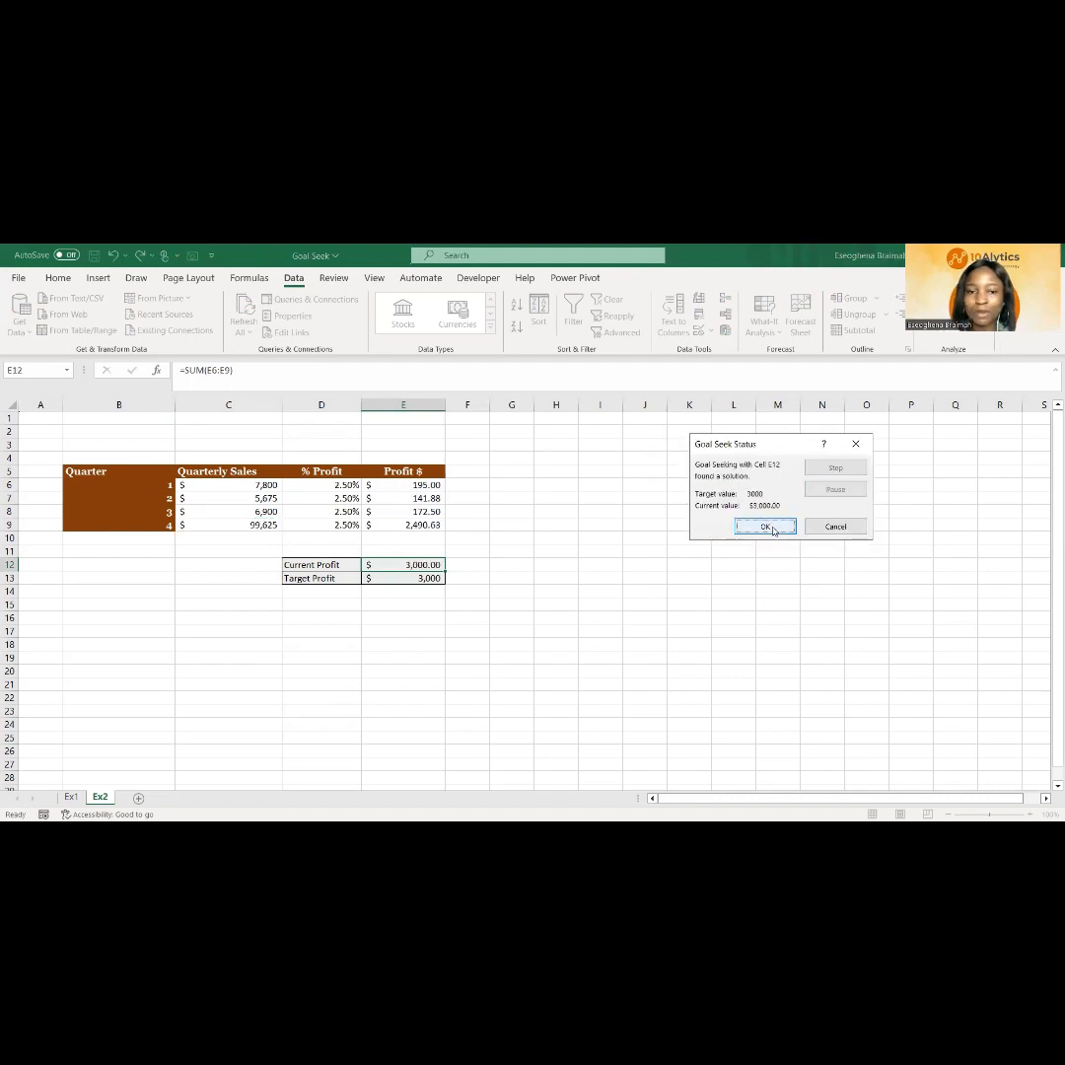
pyautogui.click(767, 527)
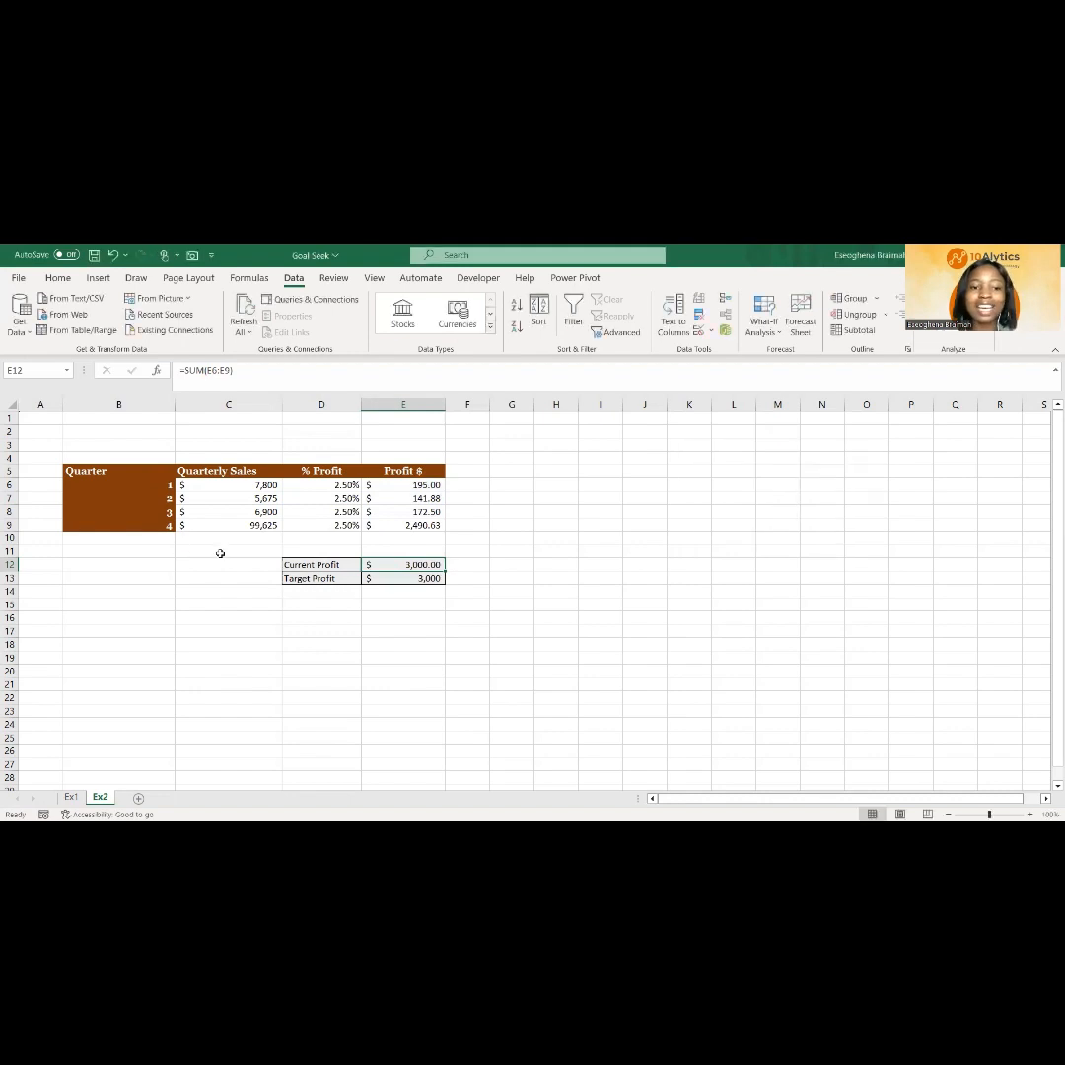